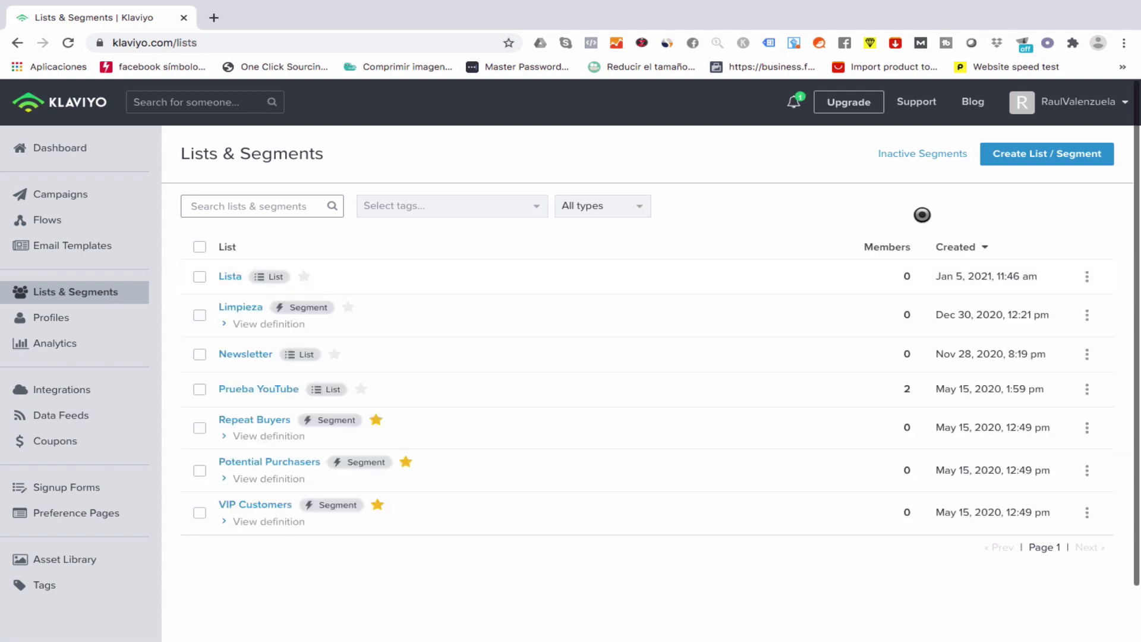
# - Start a new segment and name it "Interactuaron 15 Días"
pyautogui.click(1017, 156)
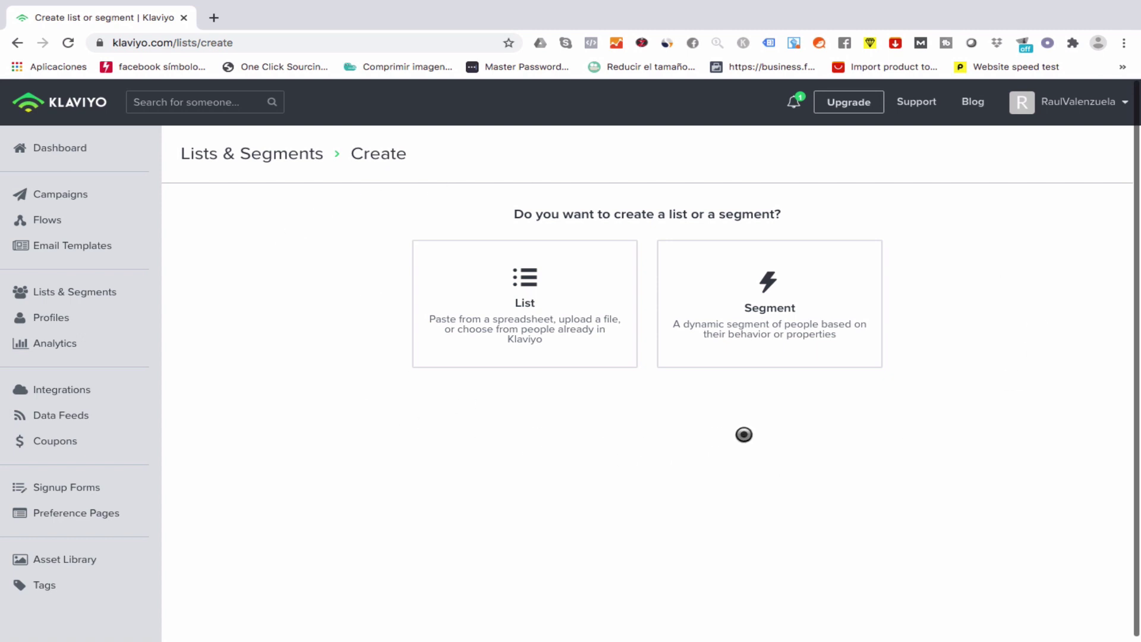
pyautogui.click(771, 339)
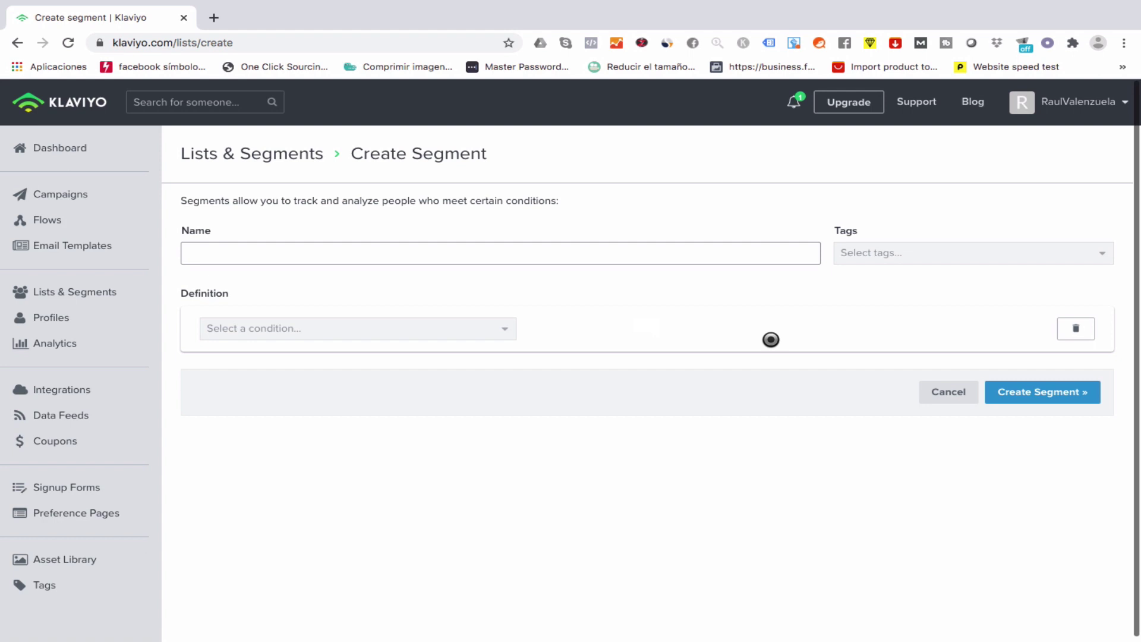
pyautogui.click(728, 257)
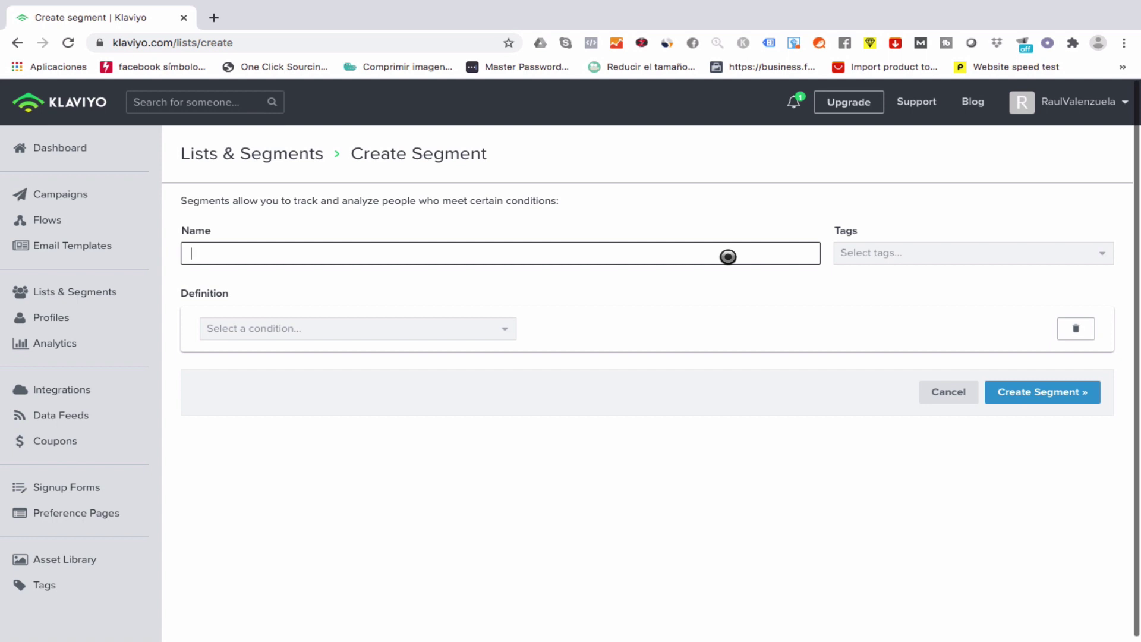
pyautogui.write('Interactuaron 15 Día')
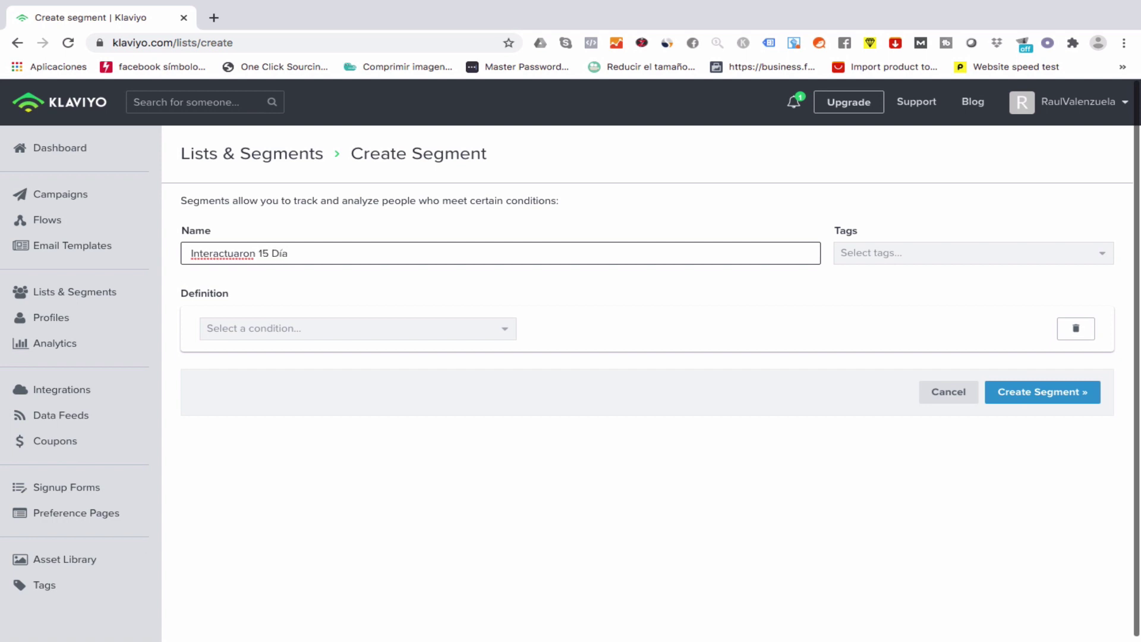
pyautogui.write('s')
pyautogui.click(636, 317)
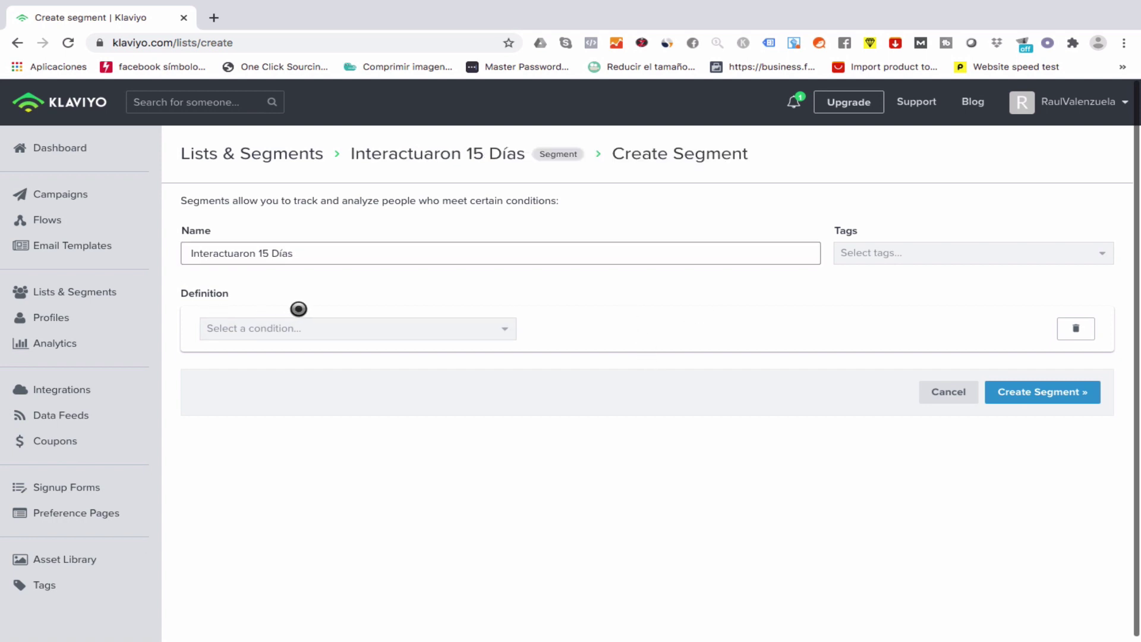
# - Define the first condition as what someone has done: Opened Email at least once in the last 15 days
pyautogui.click(446, 332)
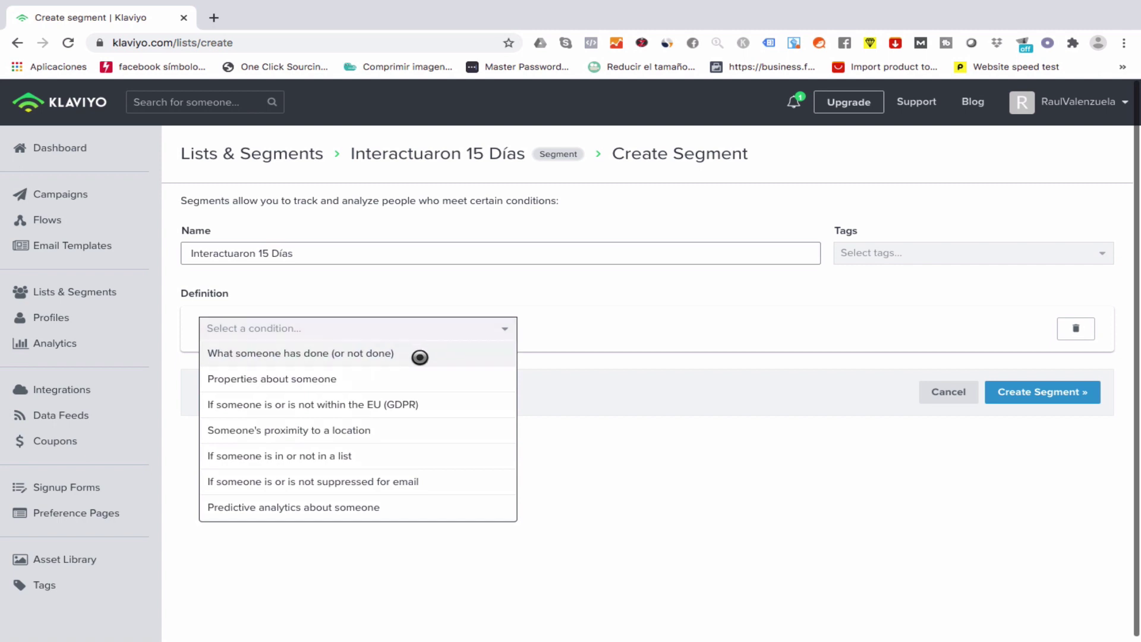
pyautogui.click(419, 358)
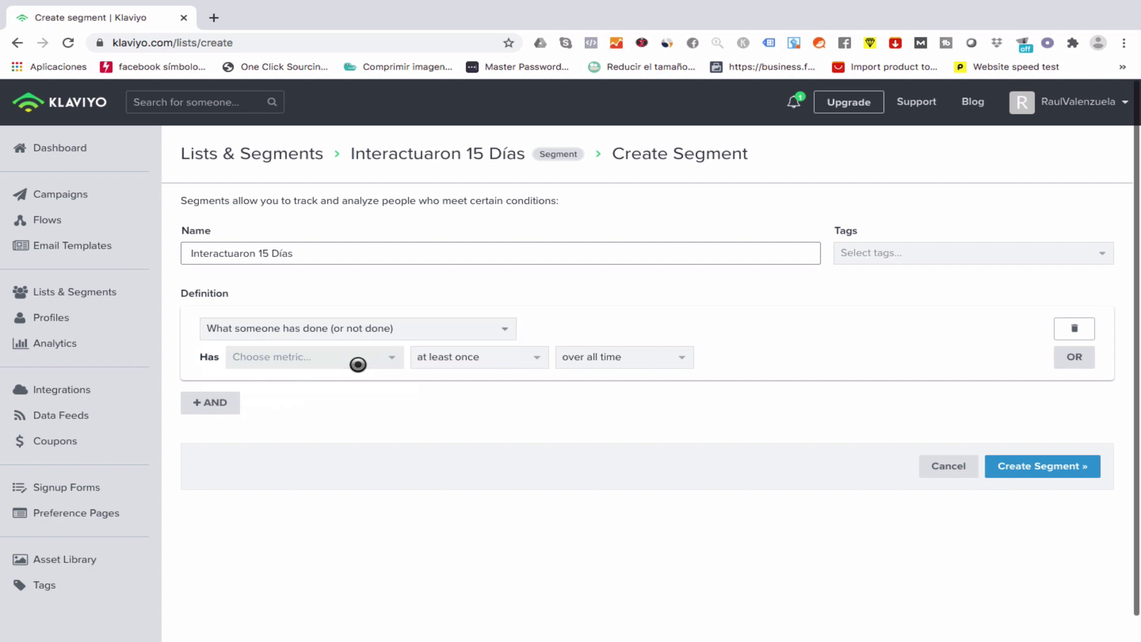
pyautogui.click(357, 363)
pyautogui.scroll(-2, 340, 496)
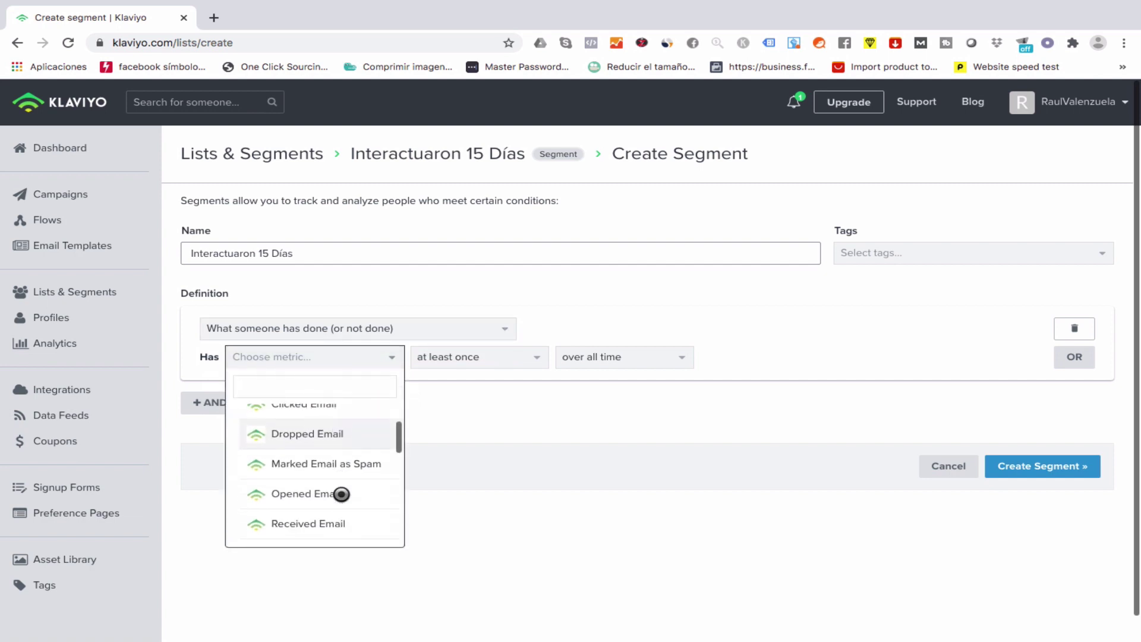
pyautogui.click(340, 496)
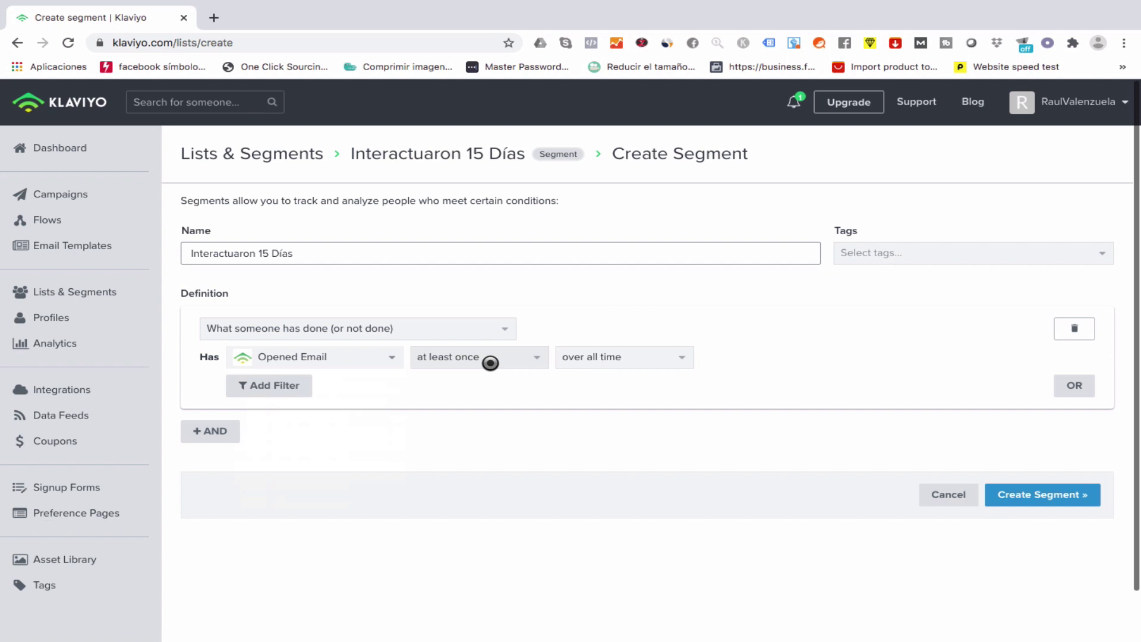
pyautogui.click(612, 362)
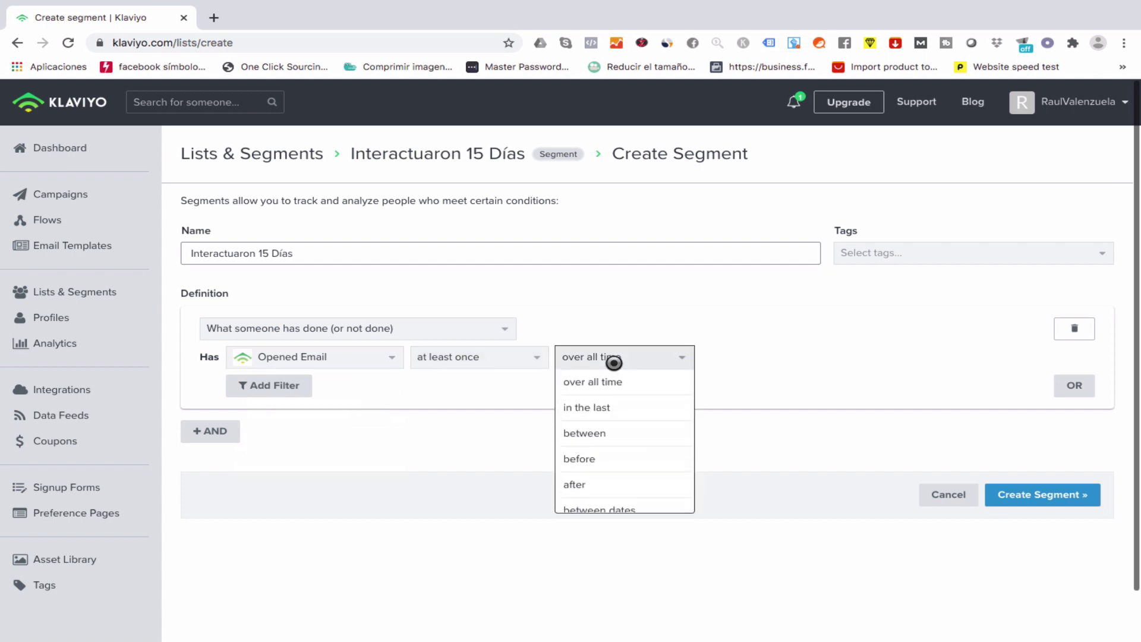
pyautogui.click(612, 409)
pyautogui.click(726, 357)
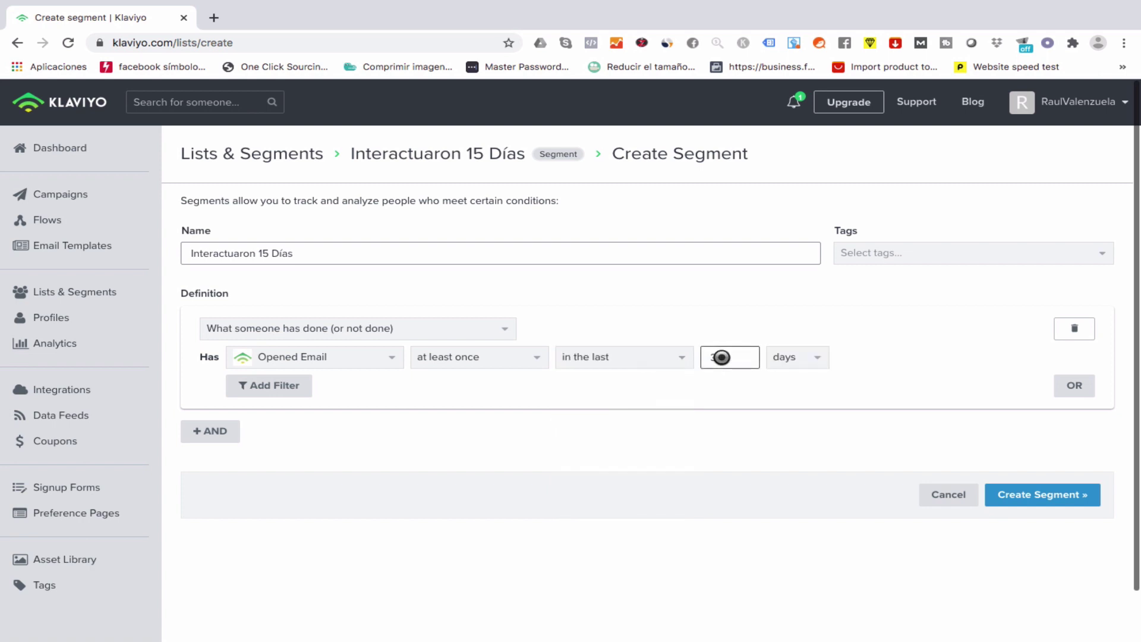
pyautogui.press('BackSpace')
pyautogui.press('BackSpace')
pyautogui.write('15')
pyautogui.click(634, 429)
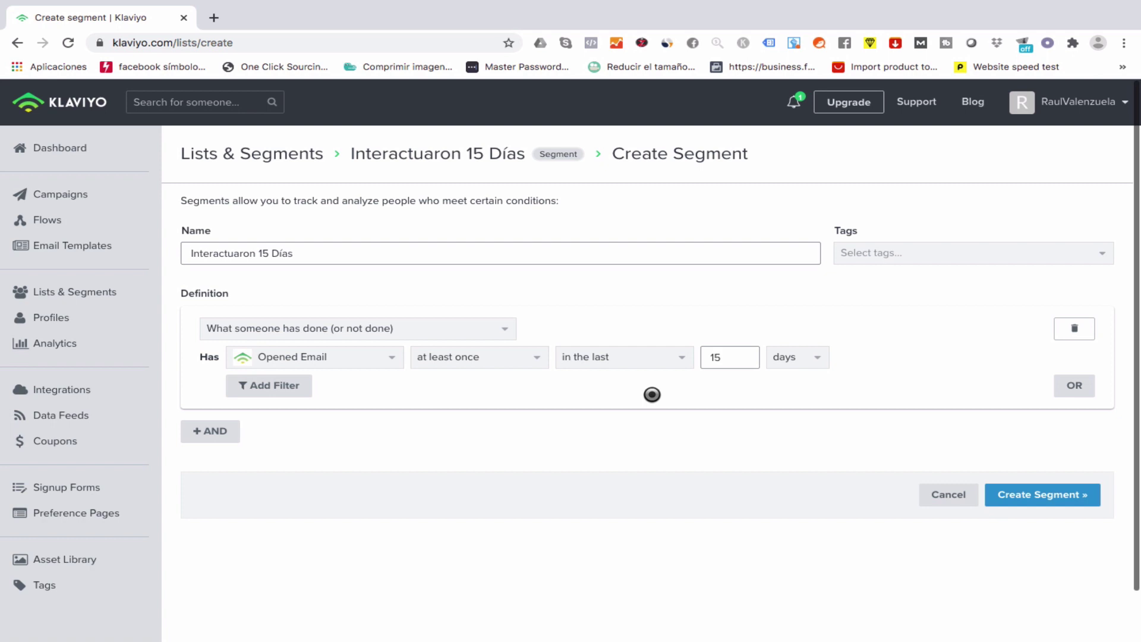
# - Add an OR condition for what someone has done: Clicked Email at least once in the last 15 days
pyautogui.click(1060, 389)
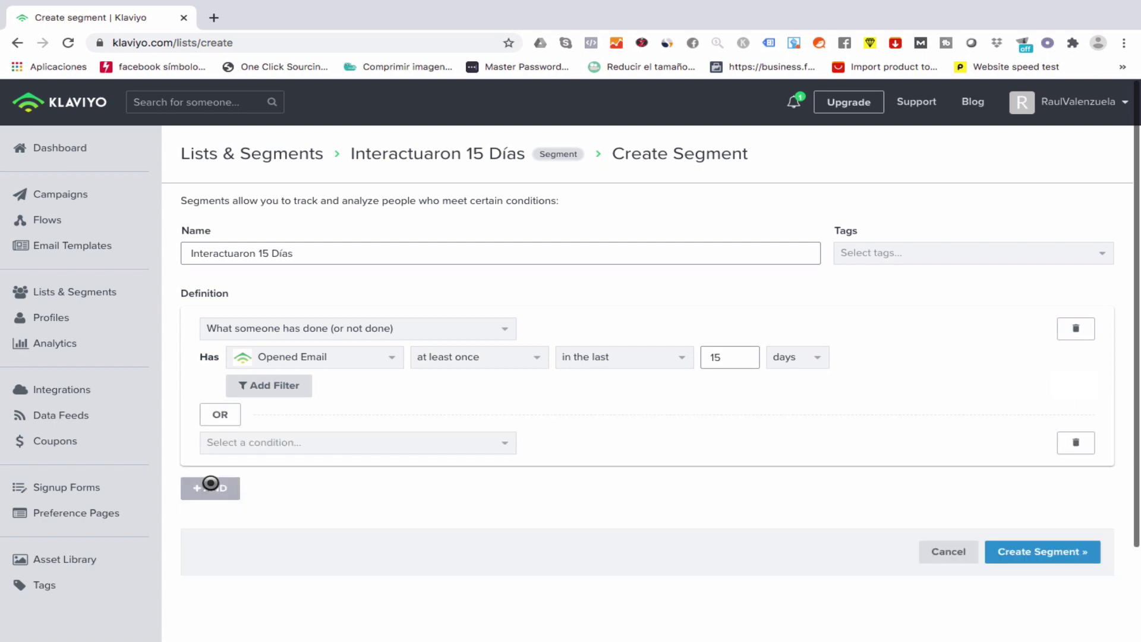
pyautogui.click(295, 446)
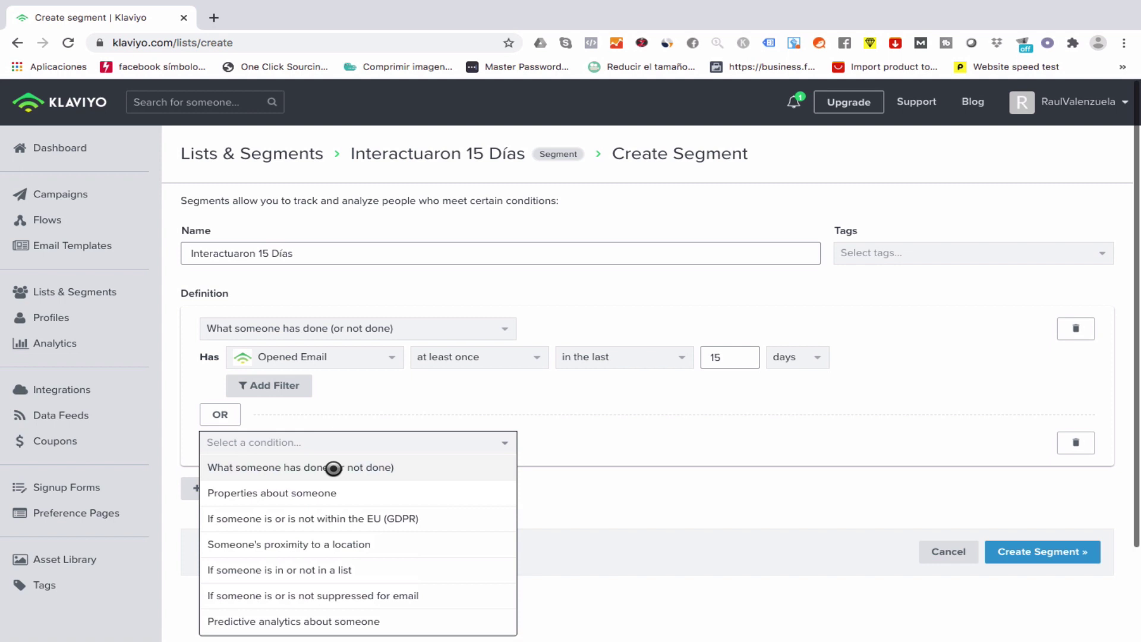
pyautogui.click(333, 468)
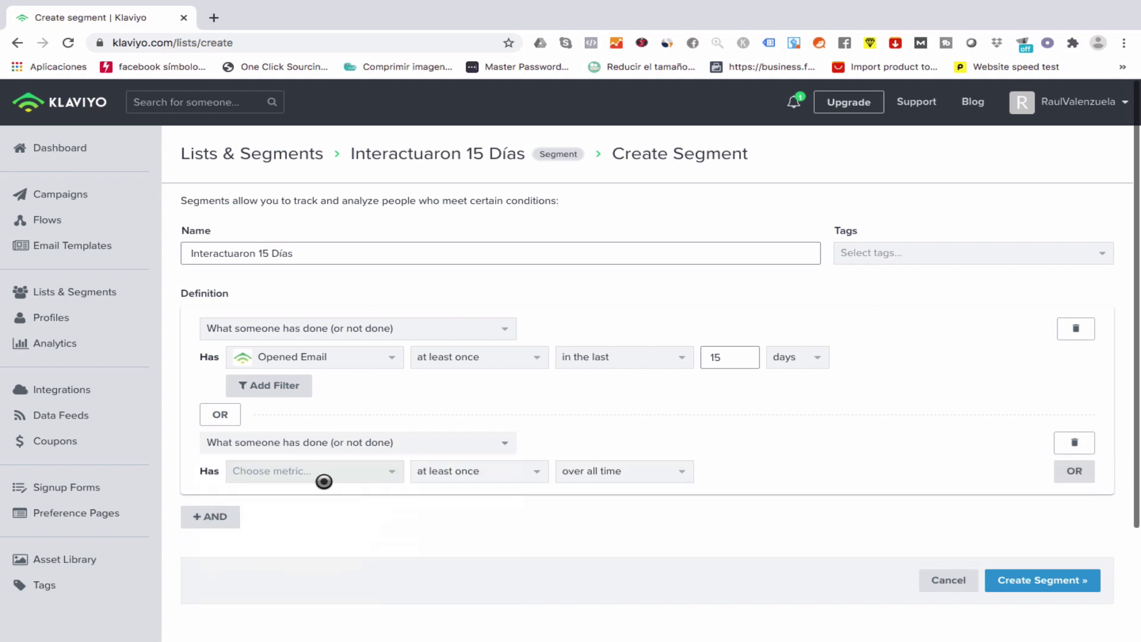
pyautogui.click(332, 473)
pyautogui.click(323, 586)
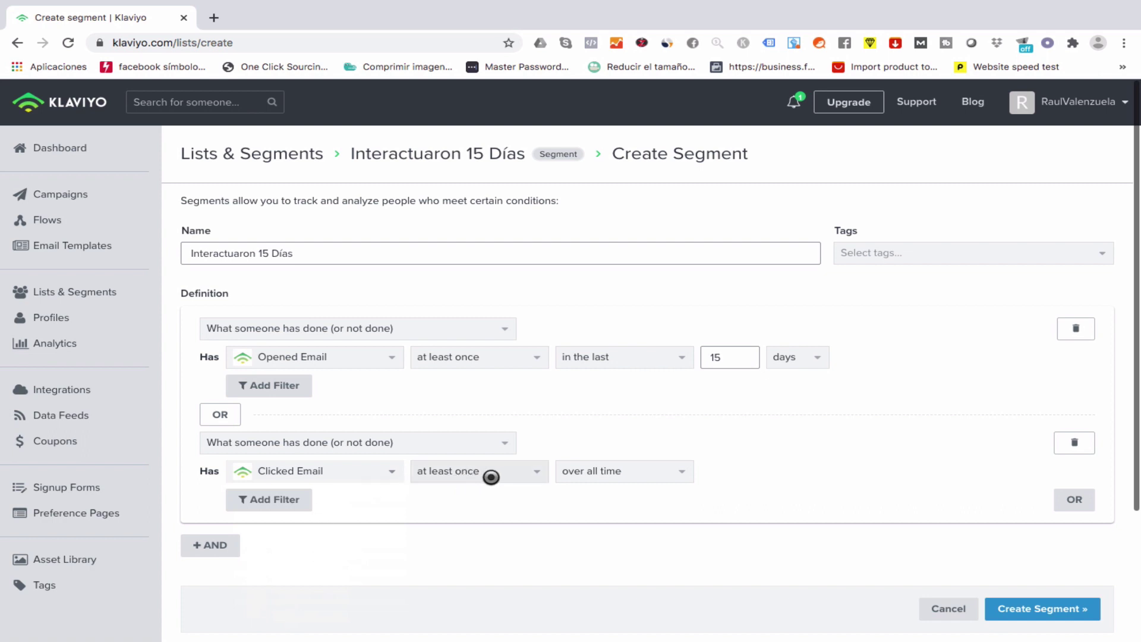
pyautogui.click(605, 473)
pyautogui.click(606, 522)
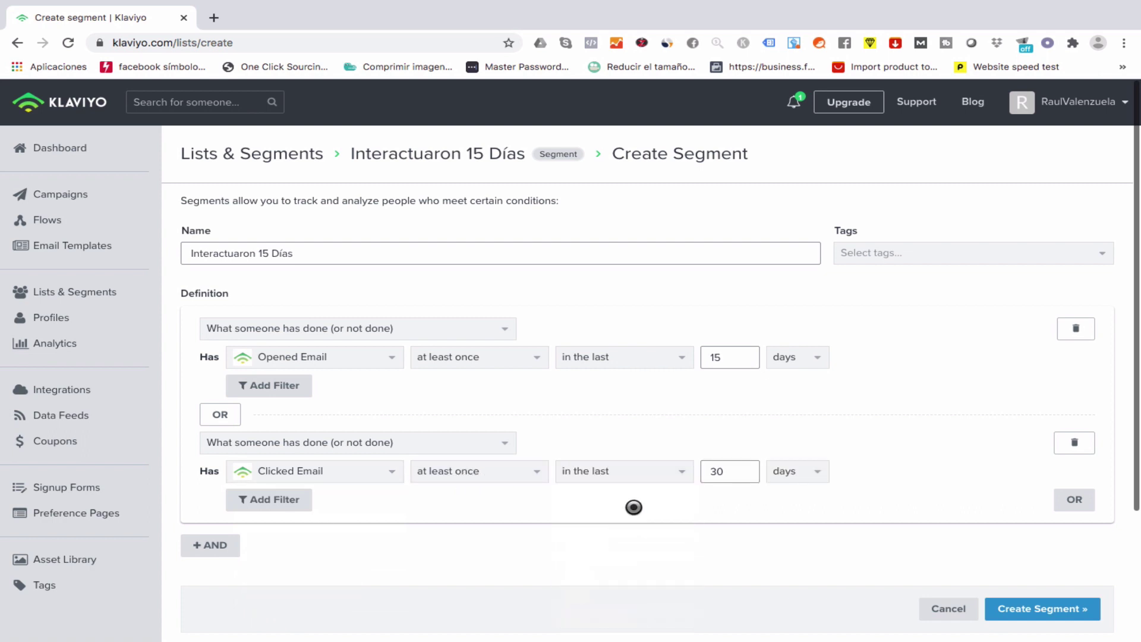
pyautogui.click(733, 470)
pyautogui.press('BackSpace')
pyautogui.press('BackSpace')
pyautogui.write('15')
pyautogui.click(741, 514)
# - Create the segment with the two email engagement conditions
pyautogui.scroll(-1, 363, 534)
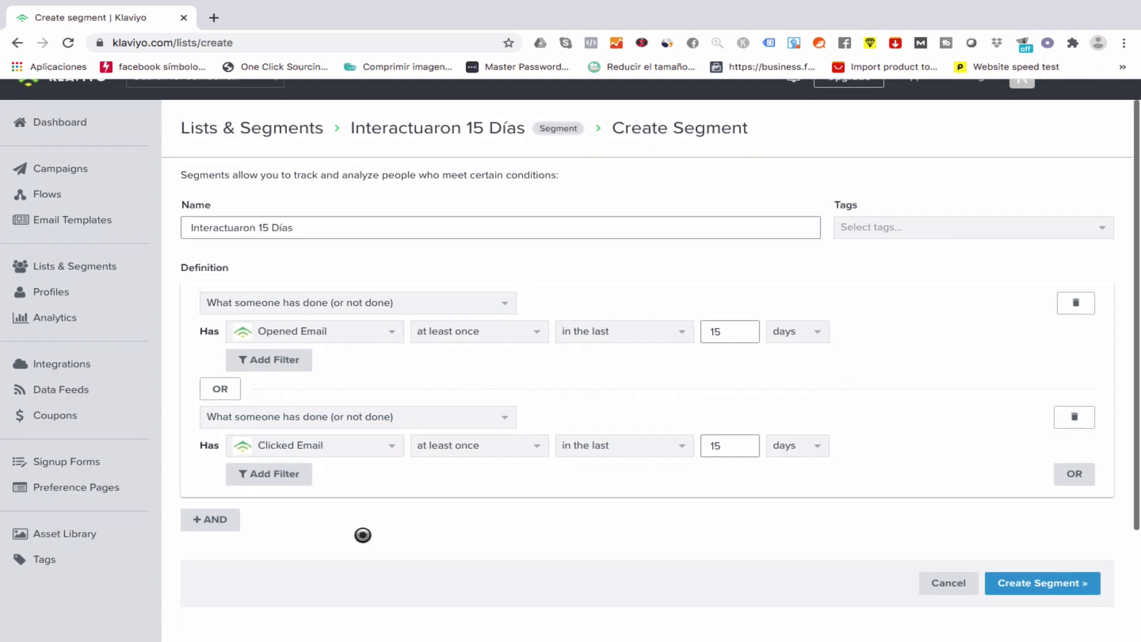
pyautogui.scroll(-1, 362, 535)
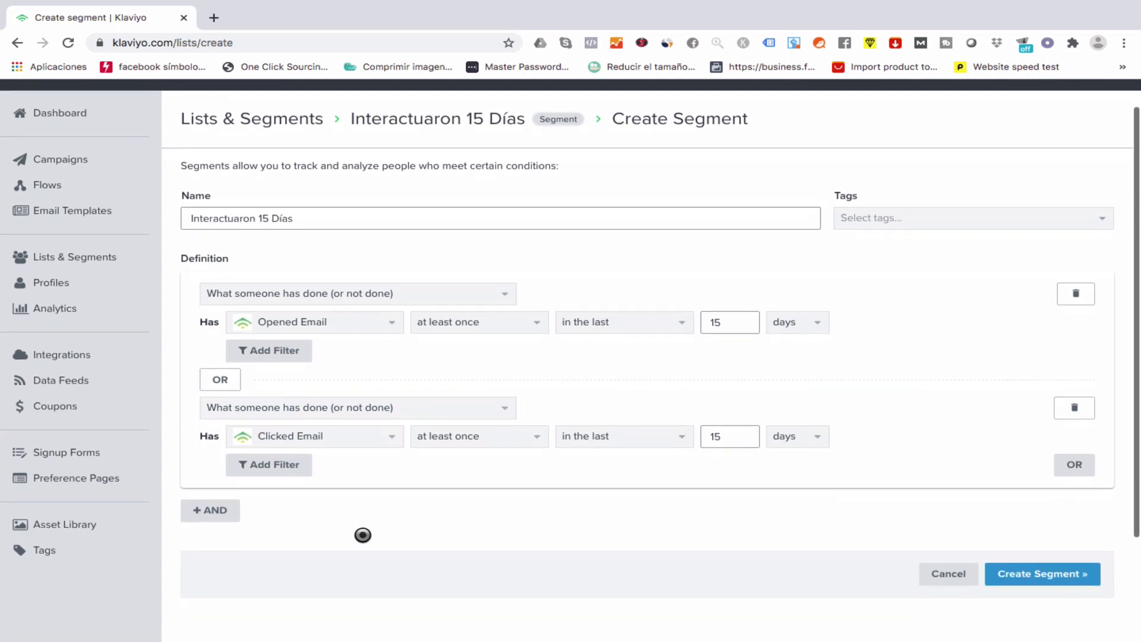
pyautogui.click(1049, 574)
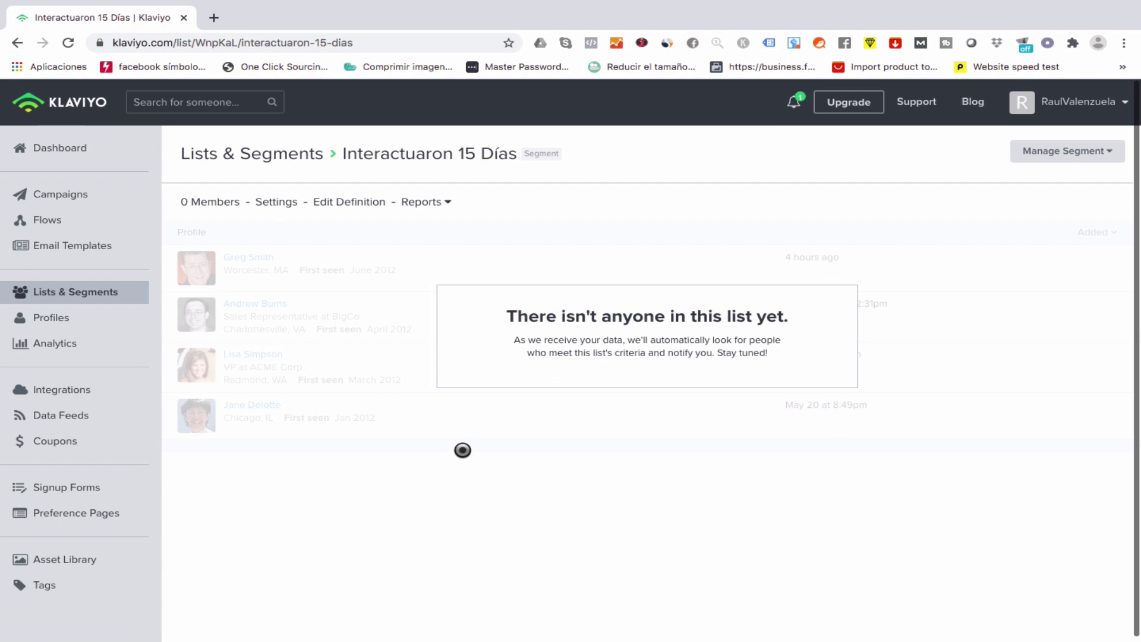
# - Return to the lists and segments overview and check the definition of the Interactuaron 15 Días segment
pyautogui.click(83, 291)
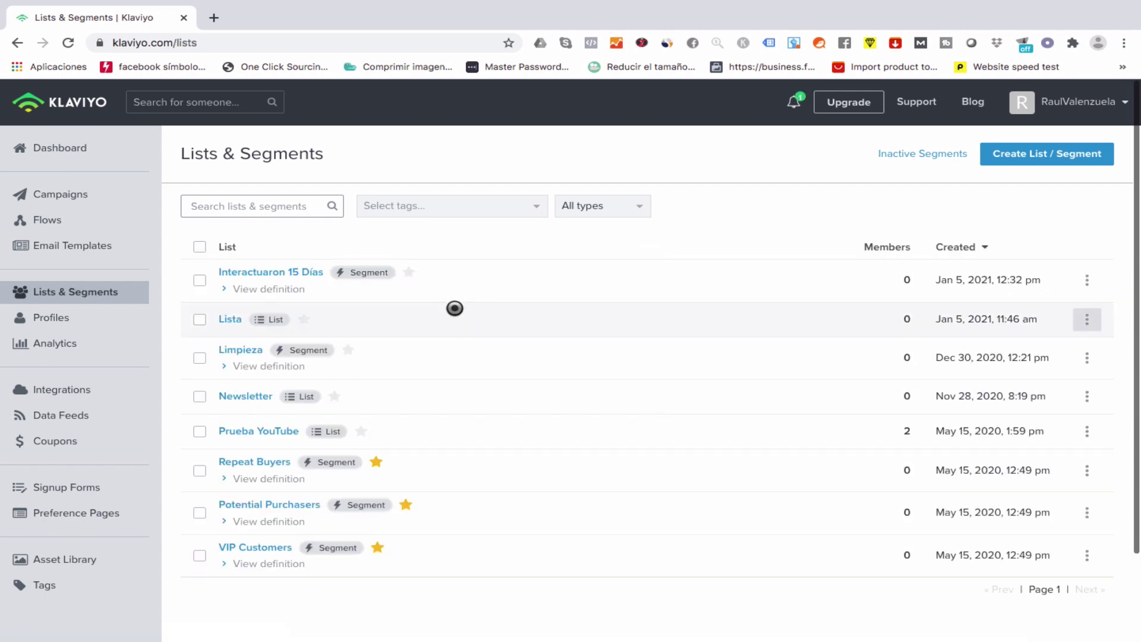
pyautogui.click(277, 292)
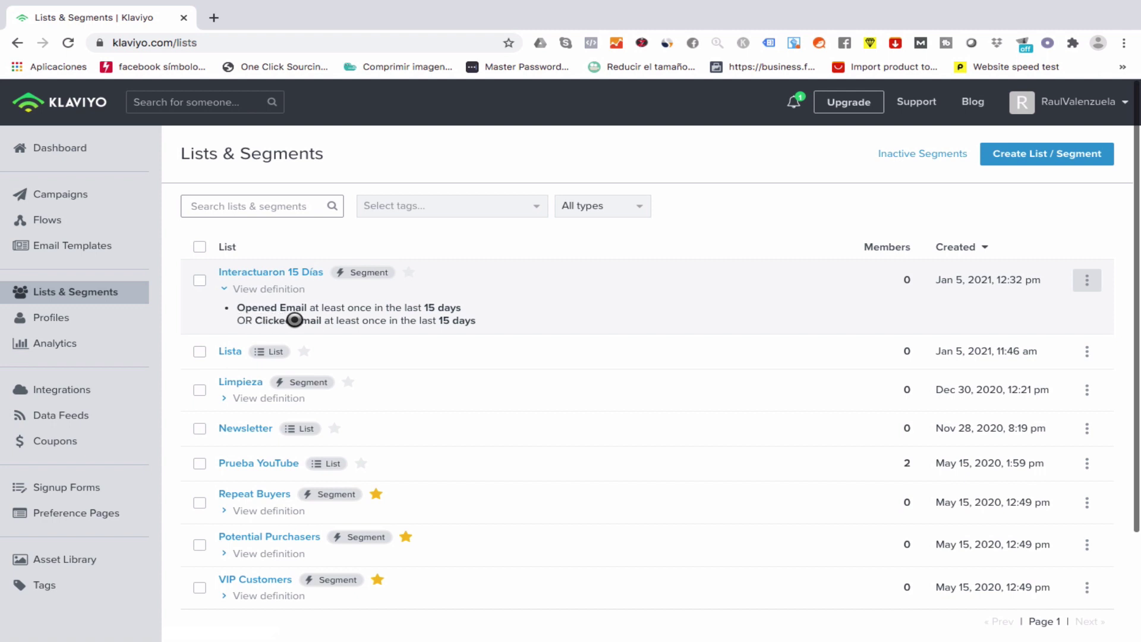
pyautogui.click(261, 289)
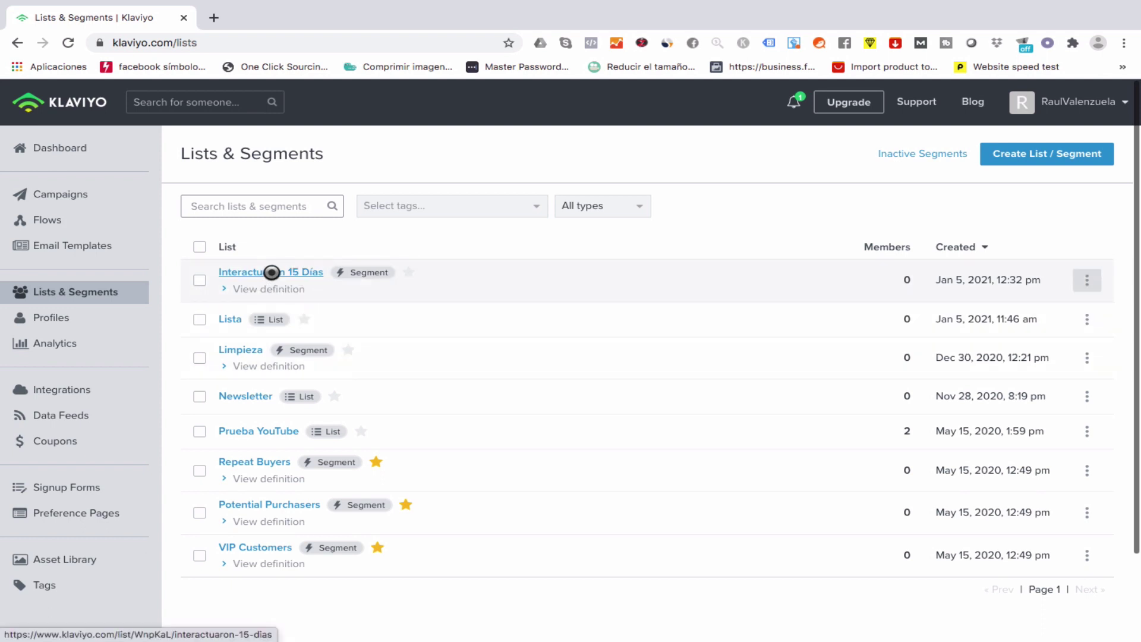
# - Start a clone of the Interactuaron 15 Días segment and name it "Interactuaron 30 Días"
pyautogui.click(296, 273)
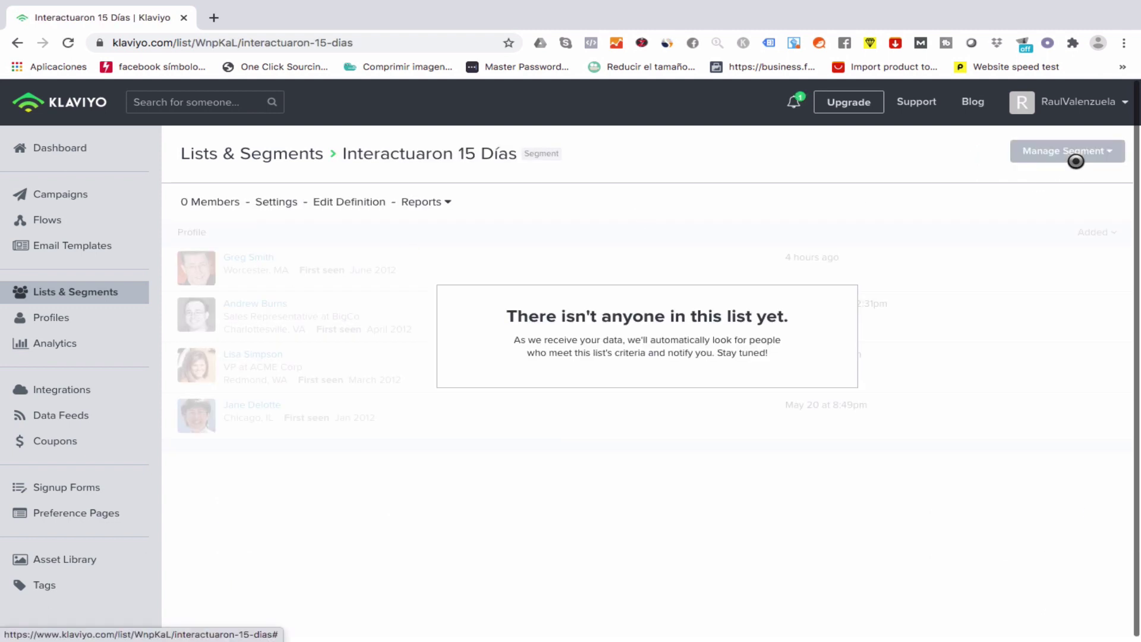
pyautogui.click(1076, 156)
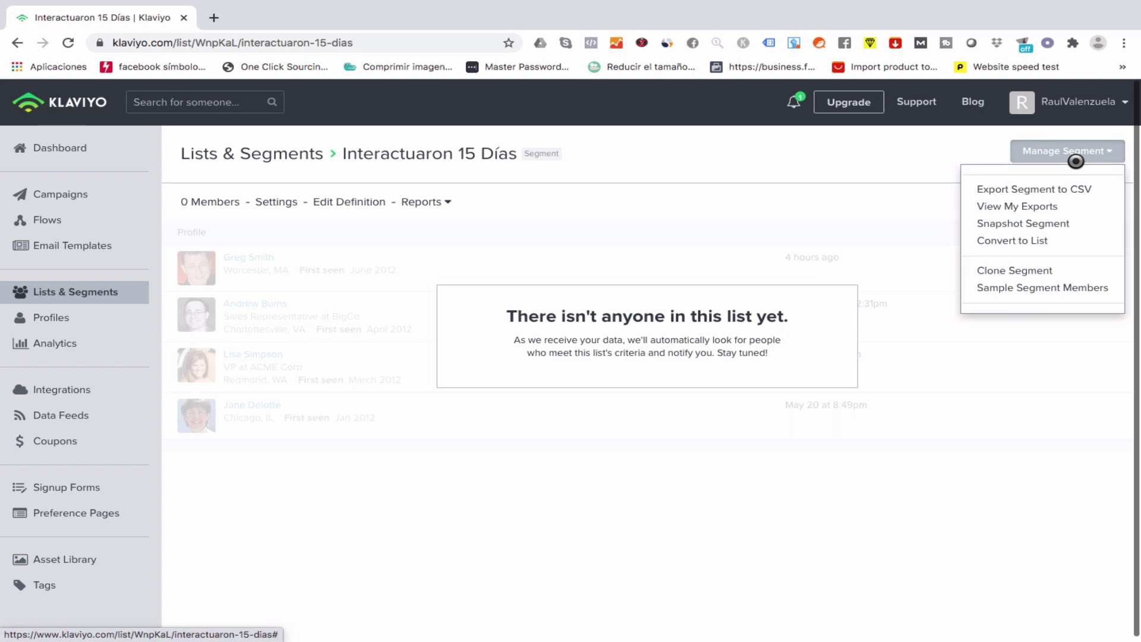
pyautogui.click(1021, 277)
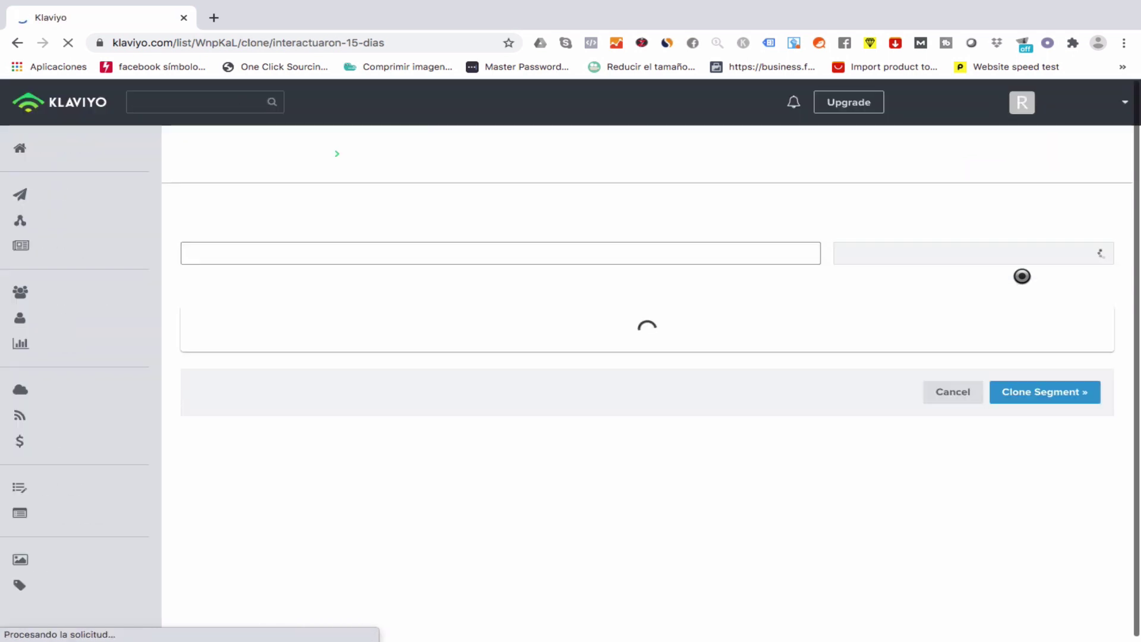
pyautogui.click(269, 255)
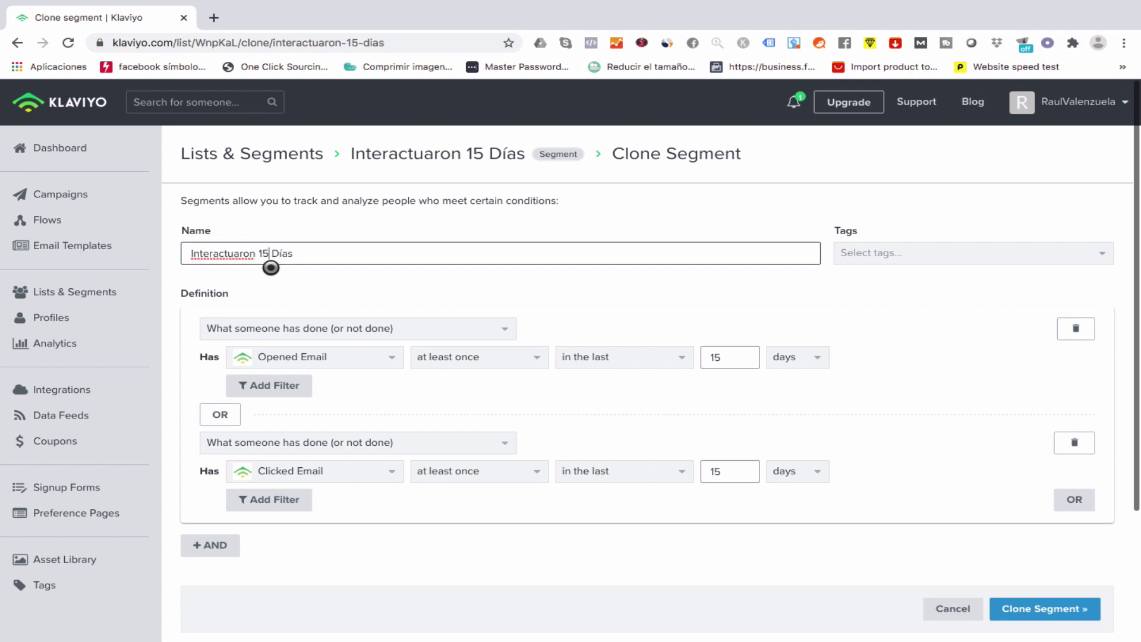
pyautogui.press('BackSpace')
pyautogui.write('30')
# - Set the Opened Email and Clicked Email conditions to the last 30 days and create the cloned segment
pyautogui.click(725, 355)
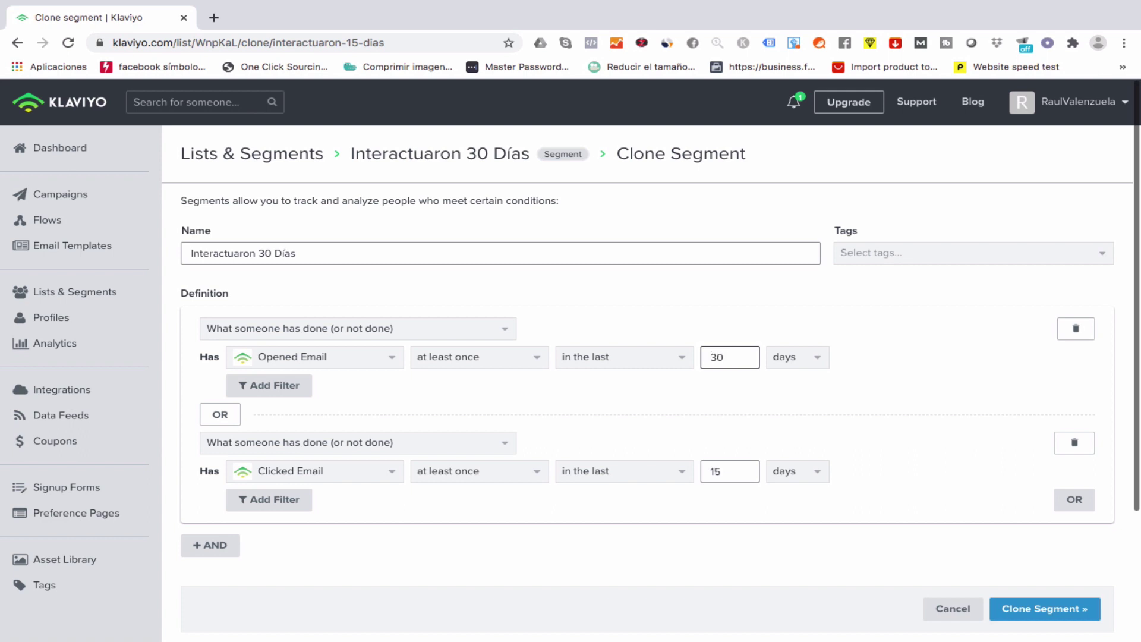
pyautogui.click(724, 472)
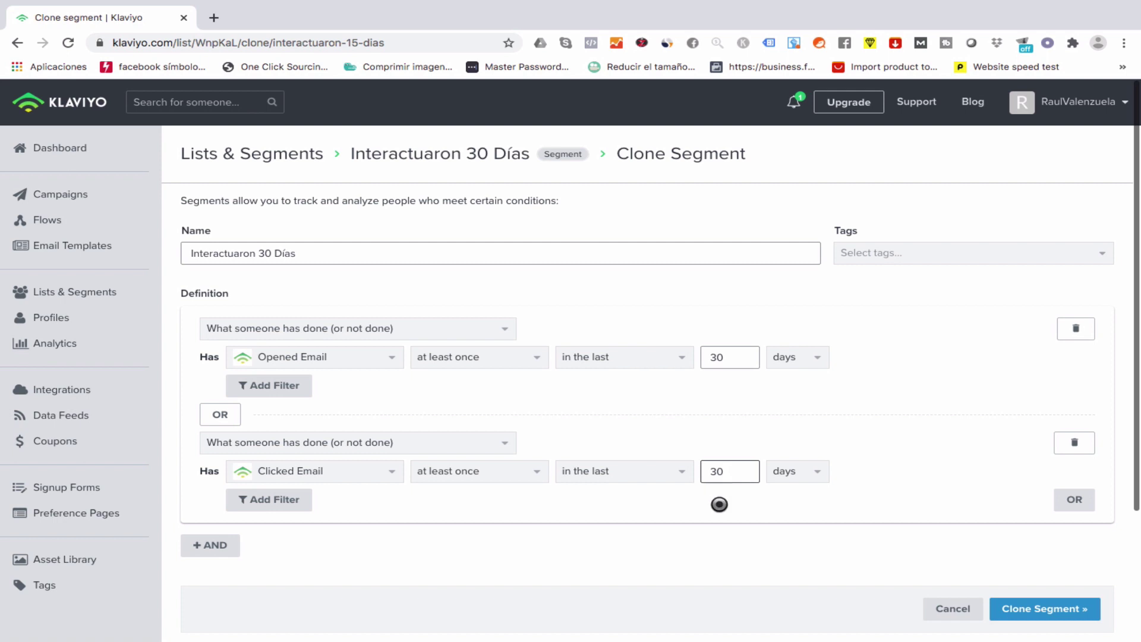
pyautogui.click(721, 547)
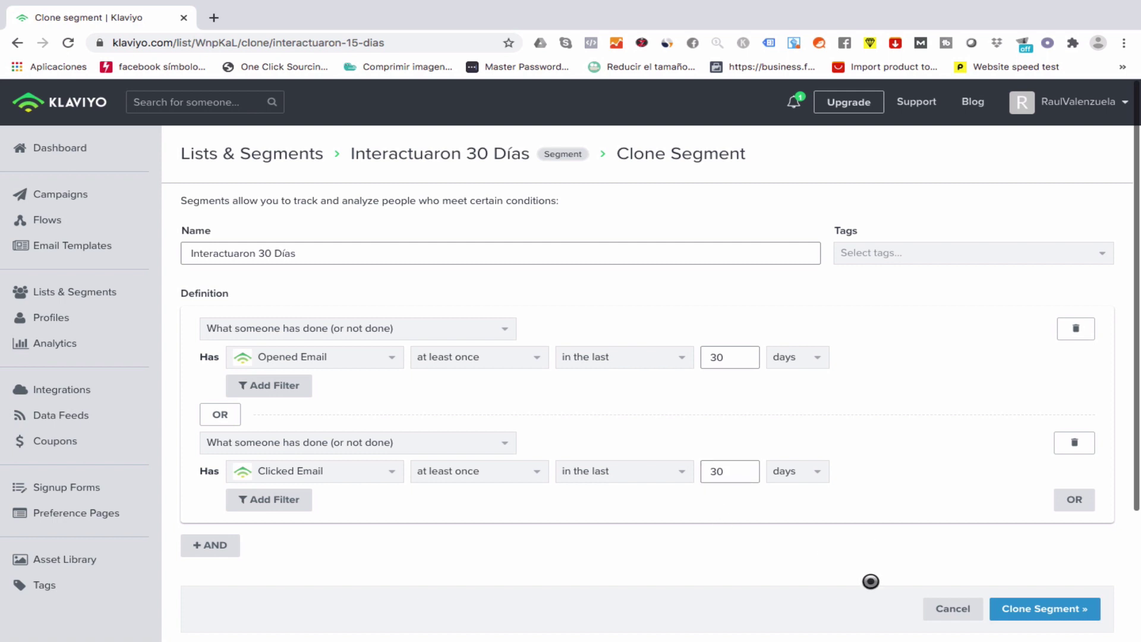
pyautogui.click(1060, 616)
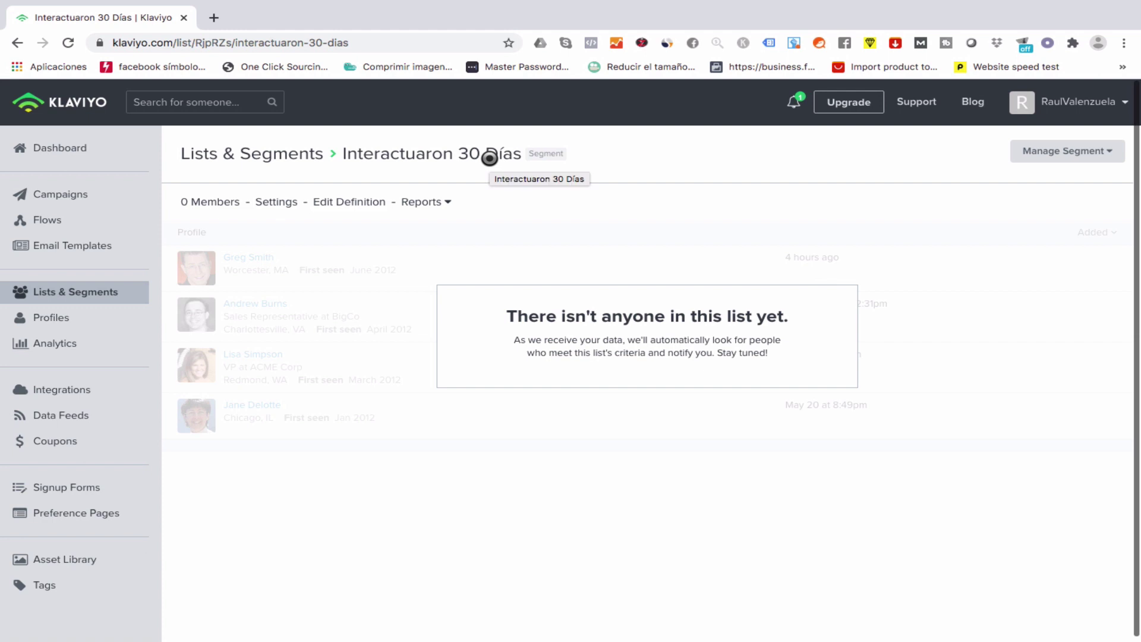
# - Review the definition of the Interactuaron 30 Días segment in the lists and segments overview
pyautogui.click(113, 292)
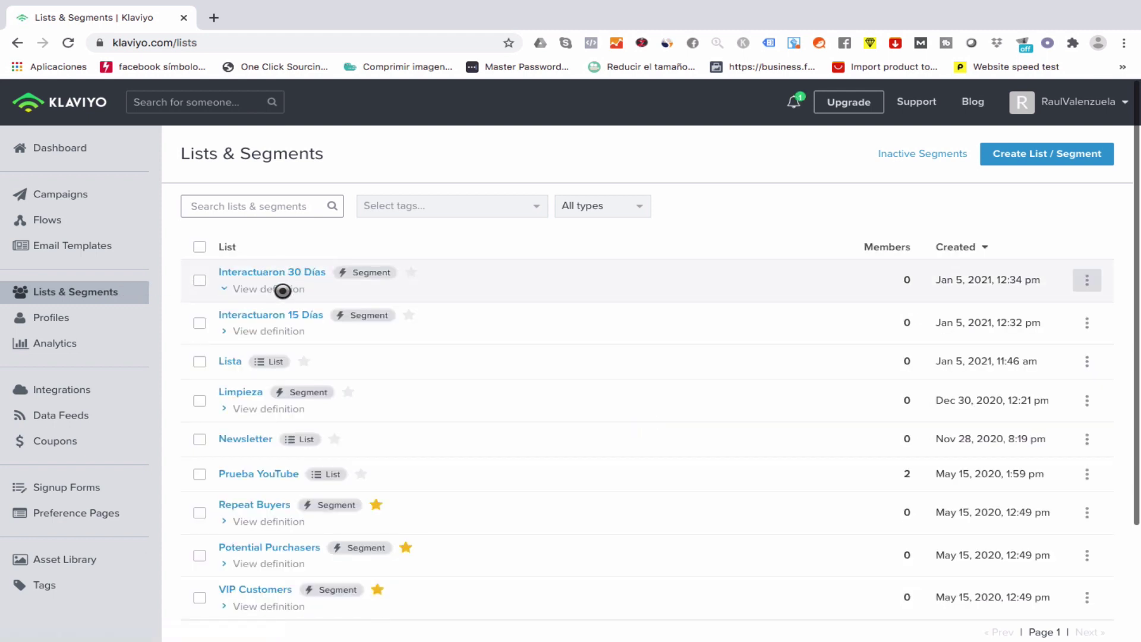
pyautogui.click(282, 290)
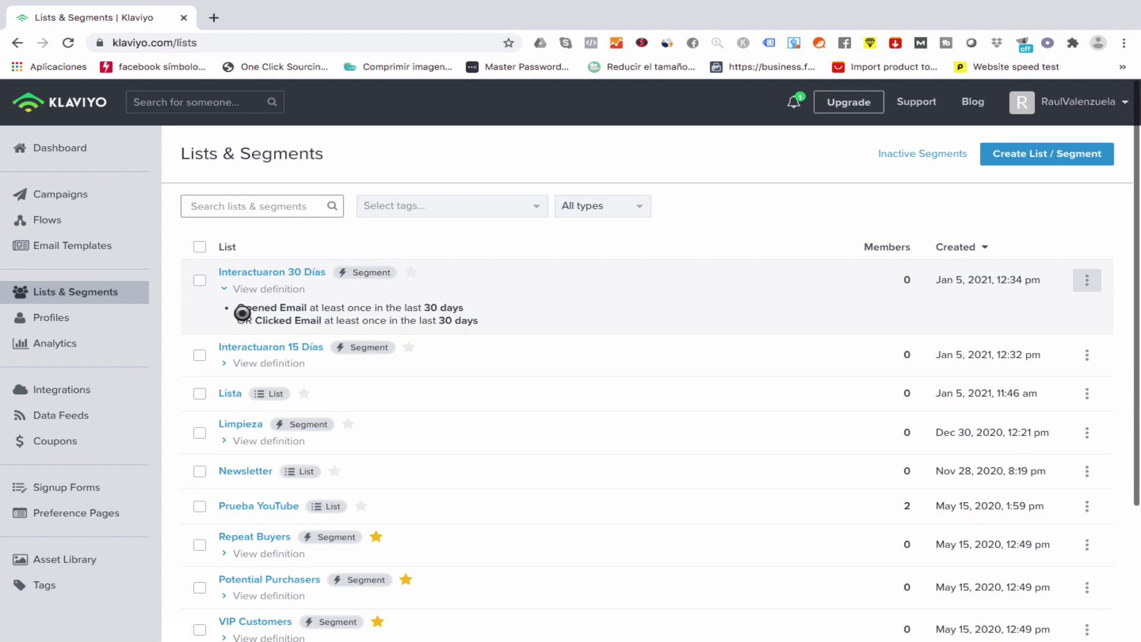
pyautogui.moveTo(422, 309); pyautogui.dragTo(474, 311)
pyautogui.moveTo(253, 321); pyautogui.dragTo(484, 319)
pyautogui.click(517, 300)
pyautogui.click(222, 288)
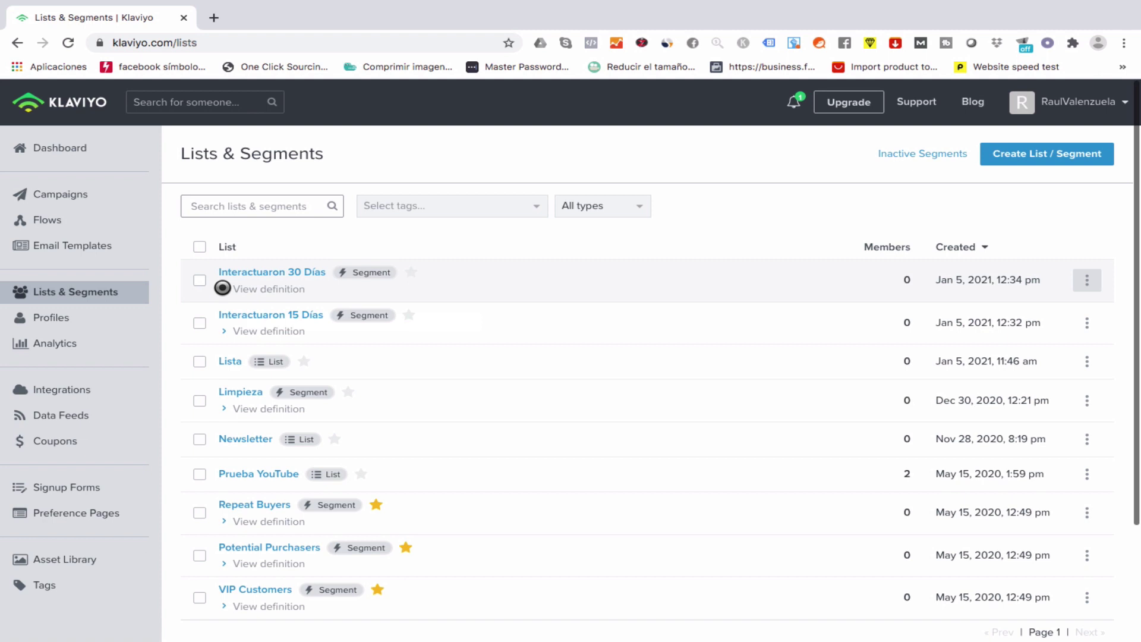
# - Start a clone of the Interactuaron 30 Días segment and name it "Interactuaron 60 Días"
pyautogui.click(269, 271)
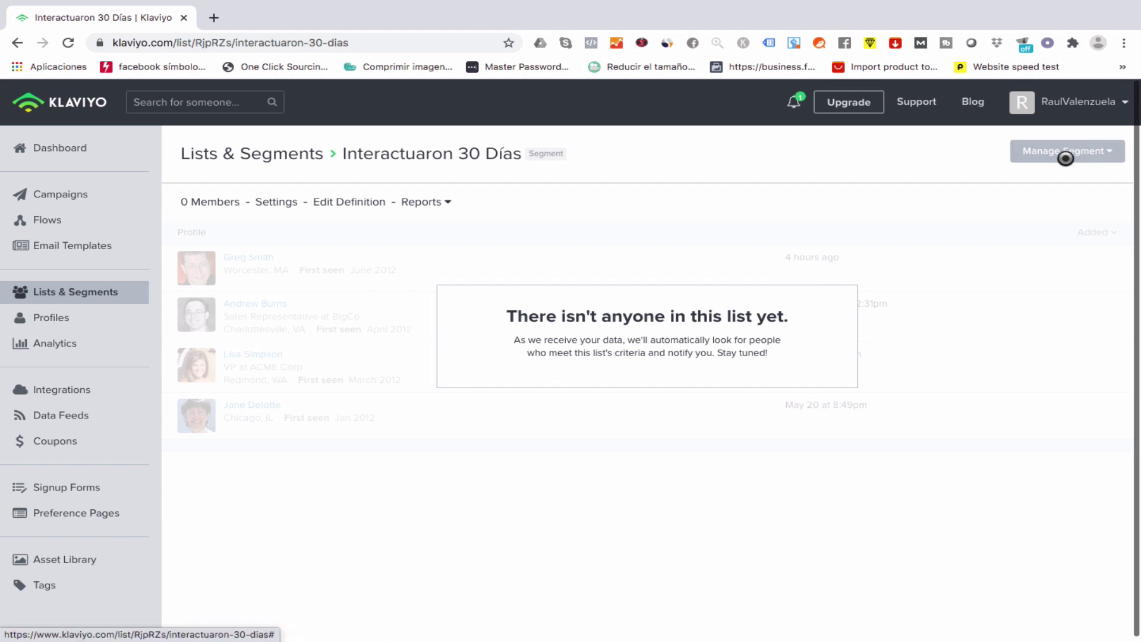
pyautogui.click(1065, 156)
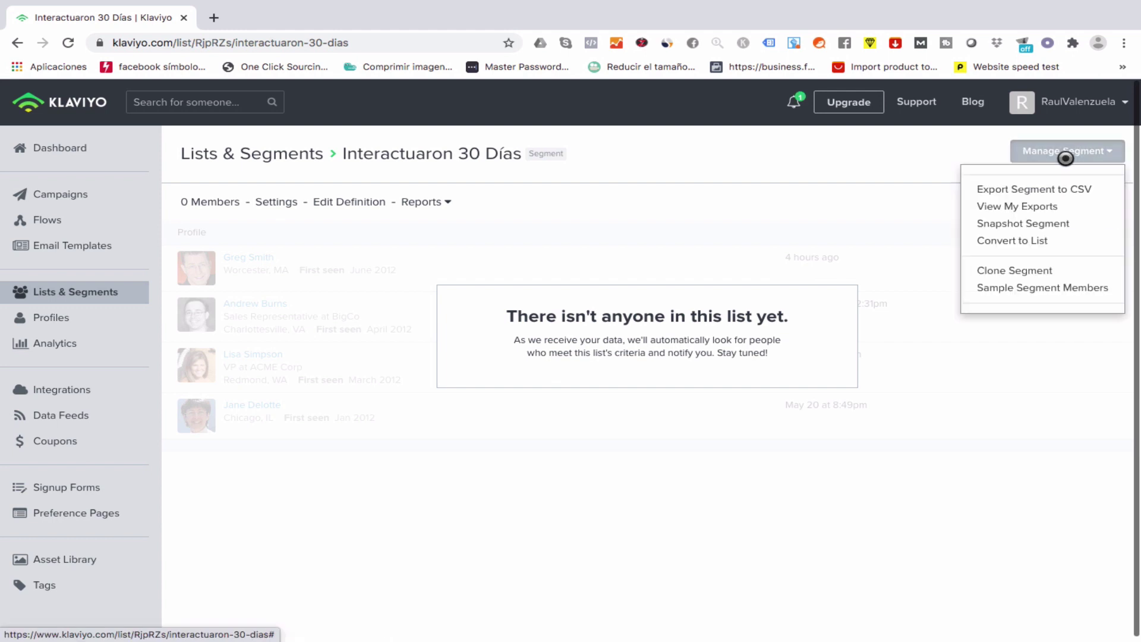
pyautogui.click(1020, 268)
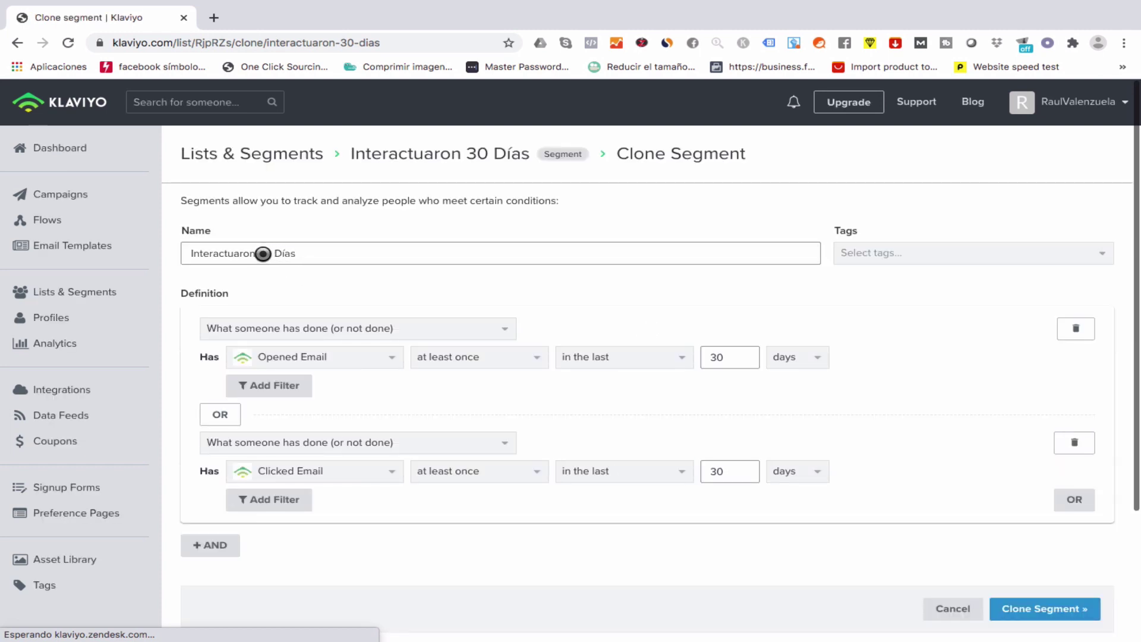
pyautogui.click(263, 254)
pyautogui.press('BackSpace')
pyautogui.write('6')
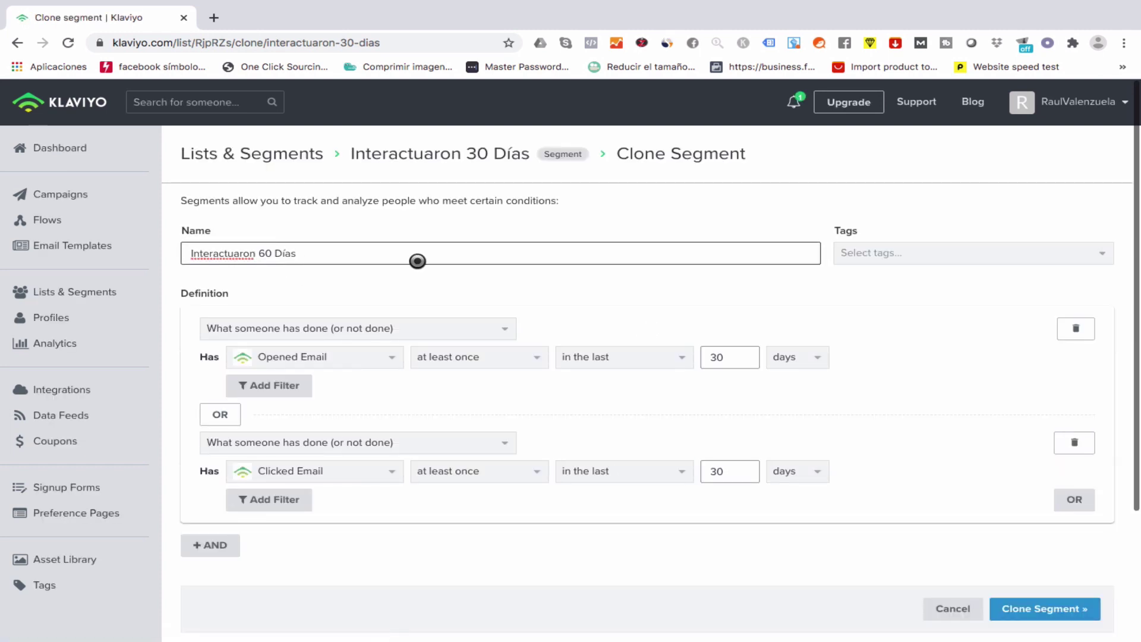
# - Set the Opened Email and Clicked Email conditions to the last 60 days and create the cloned segment
pyautogui.click(715, 360)
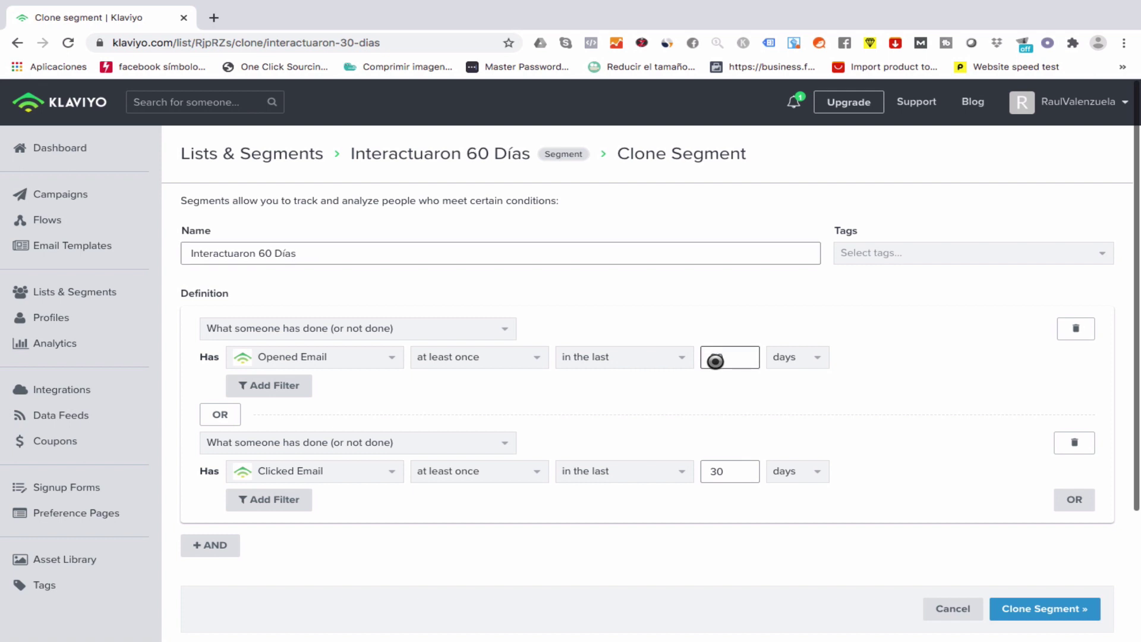
pyautogui.click(717, 472)
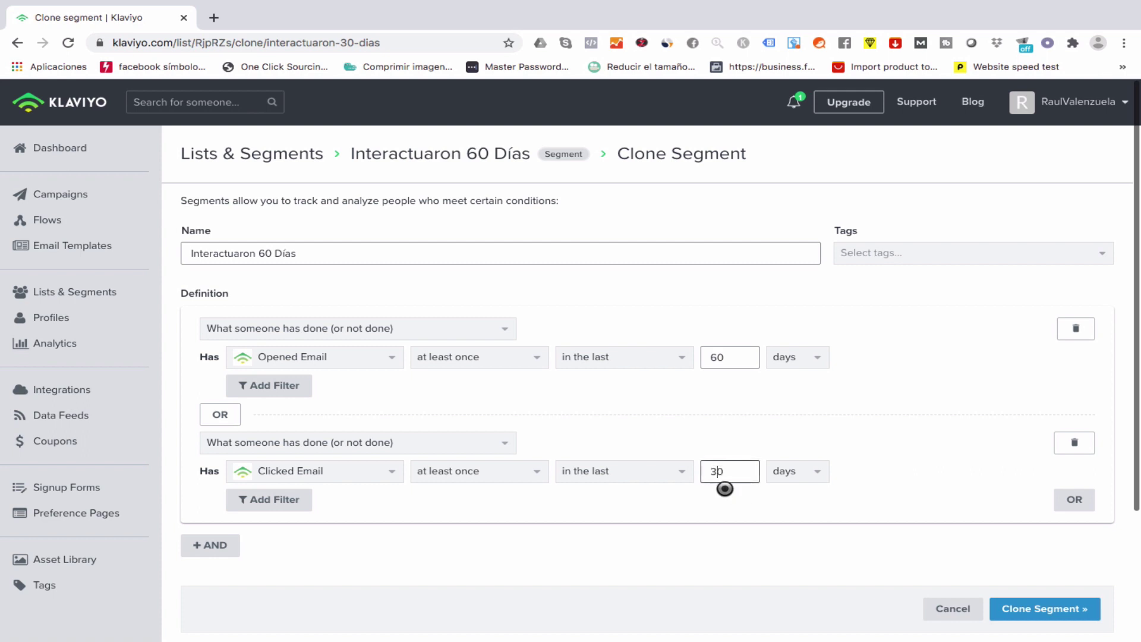
pyautogui.press('BackSpace')
pyautogui.write('6')
pyautogui.click(1048, 606)
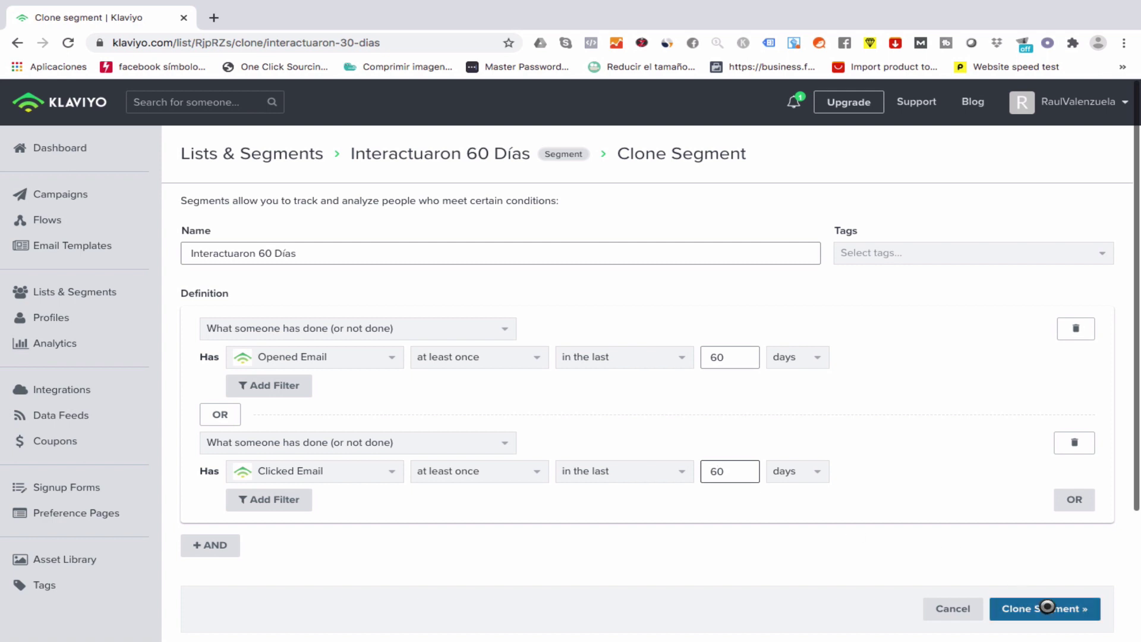
pyautogui.click(1046, 604)
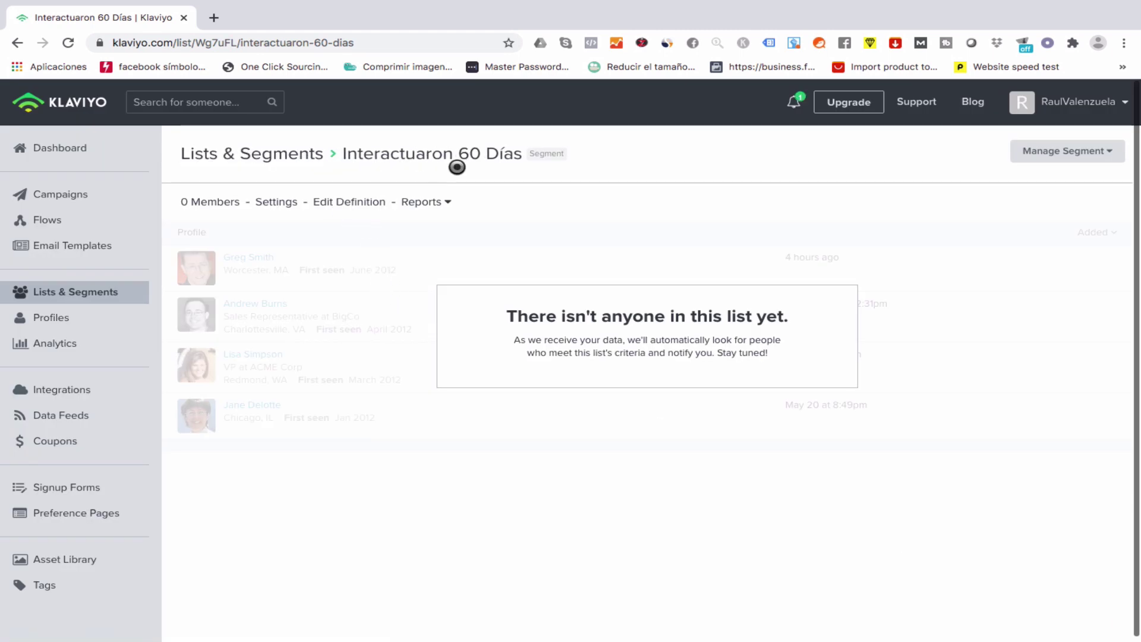
# - Return to the lists and segments overview and check the definition of the Interactuaron 60 Días segment
pyautogui.click(110, 293)
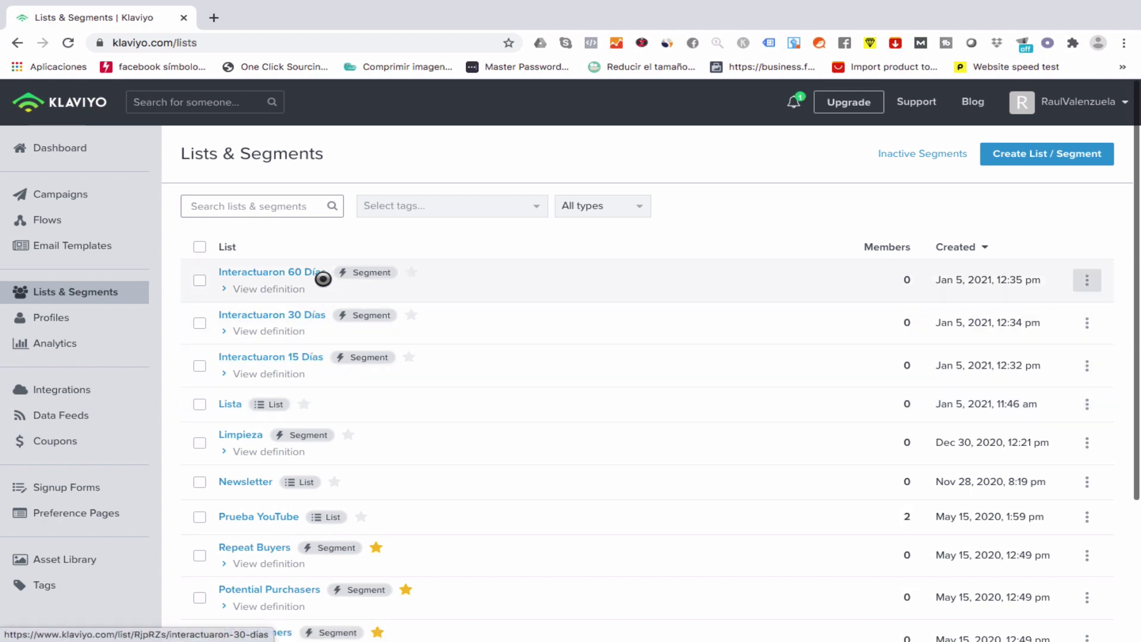
pyautogui.click(294, 292)
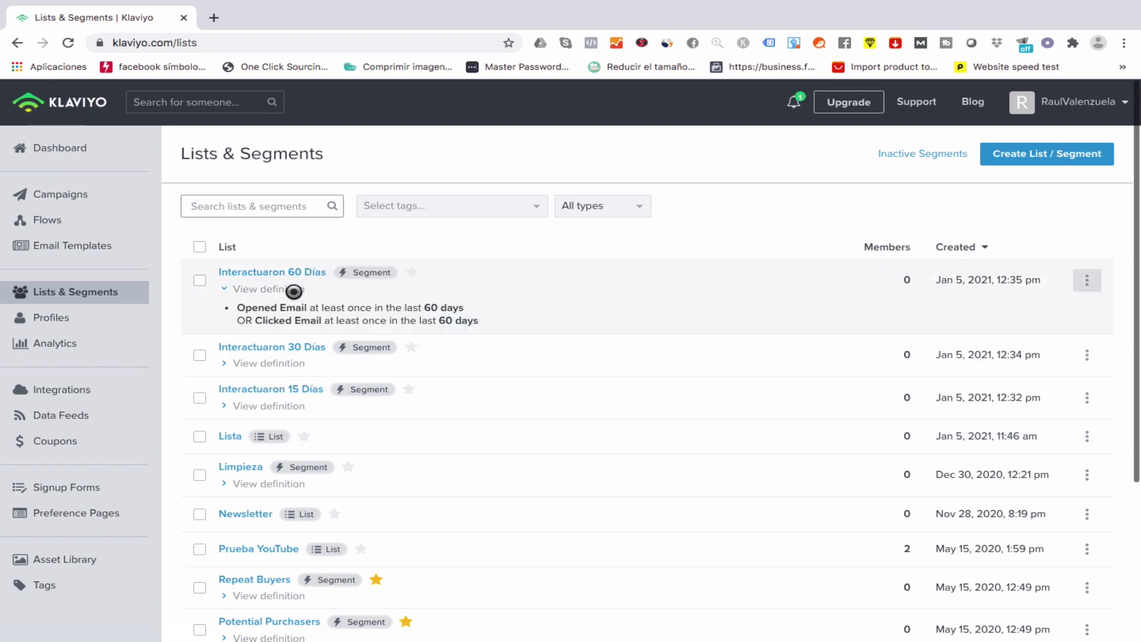
pyautogui.moveTo(238, 310); pyautogui.dragTo(470, 321)
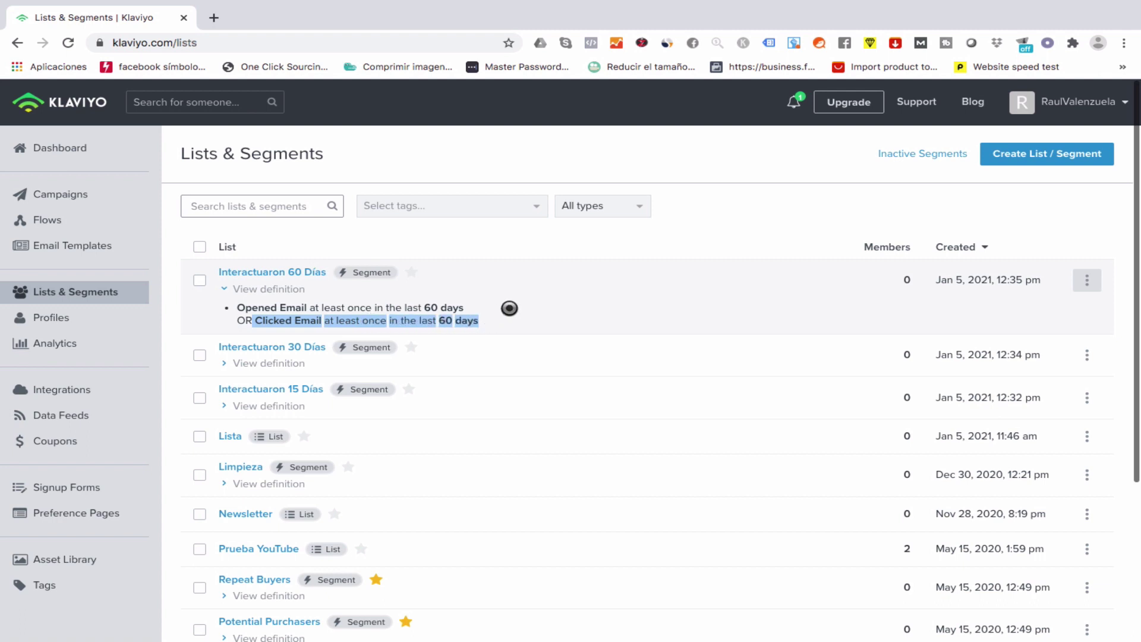
pyautogui.click(519, 300)
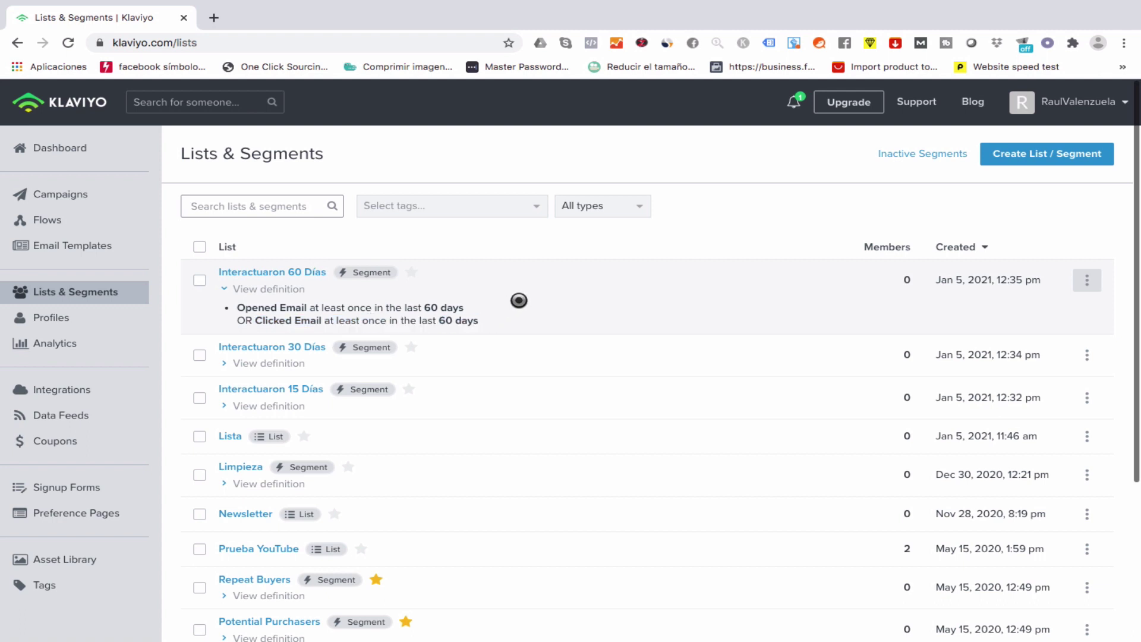
pyautogui.click(227, 290)
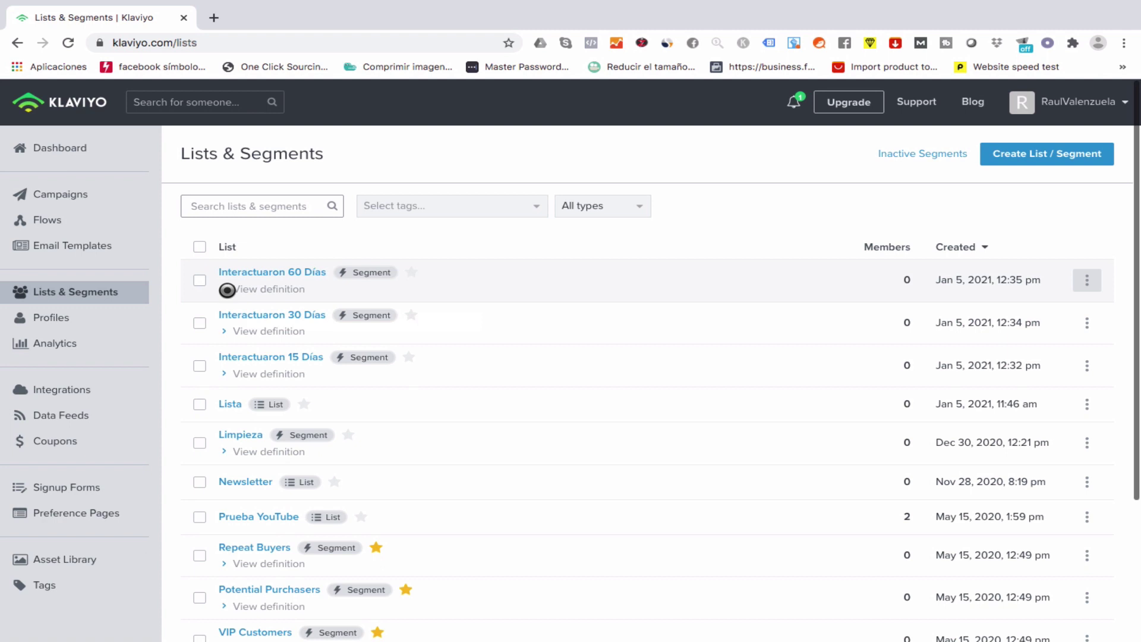
# - Start a clone of the Interactuaron 60 Días segment and name it "Interactuaron 90 Días"
pyautogui.click(288, 279)
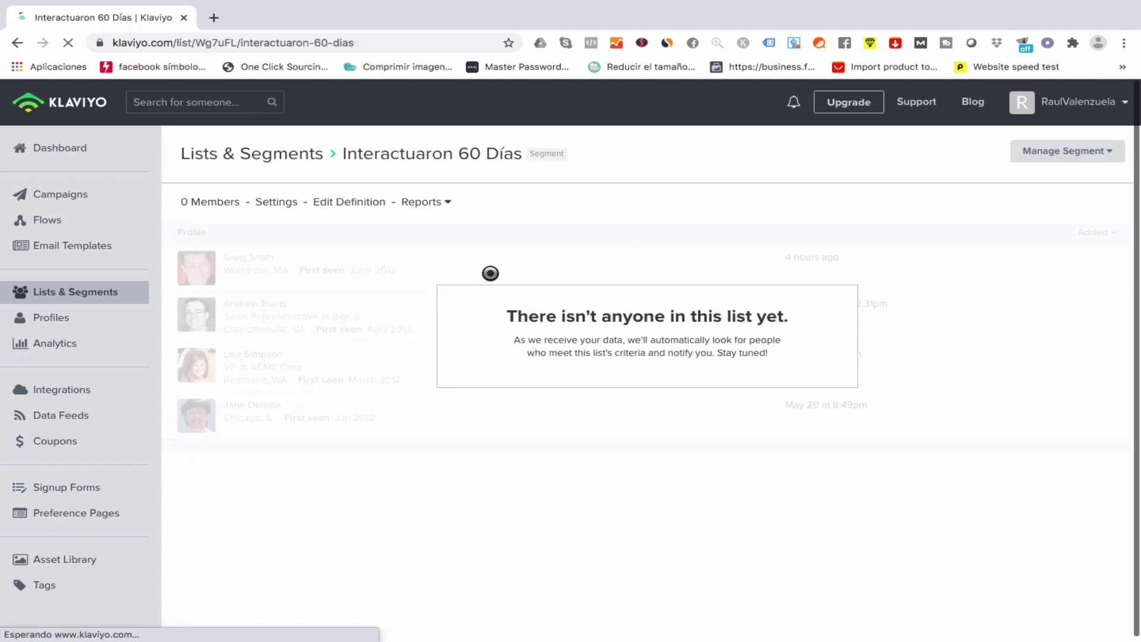
pyautogui.click(1033, 152)
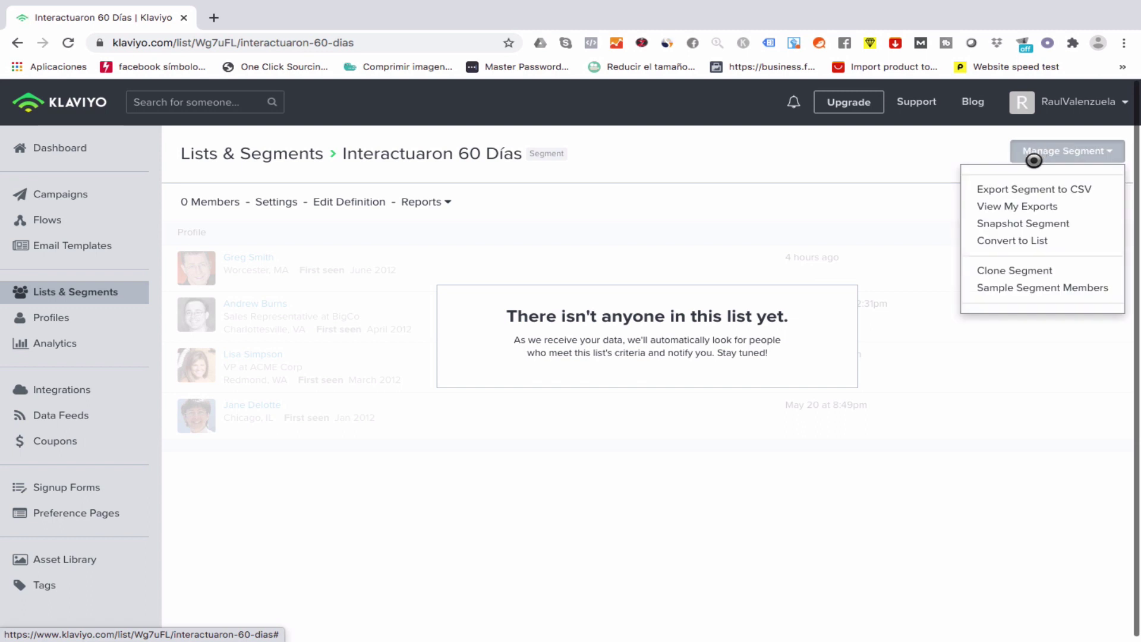
pyautogui.click(1025, 268)
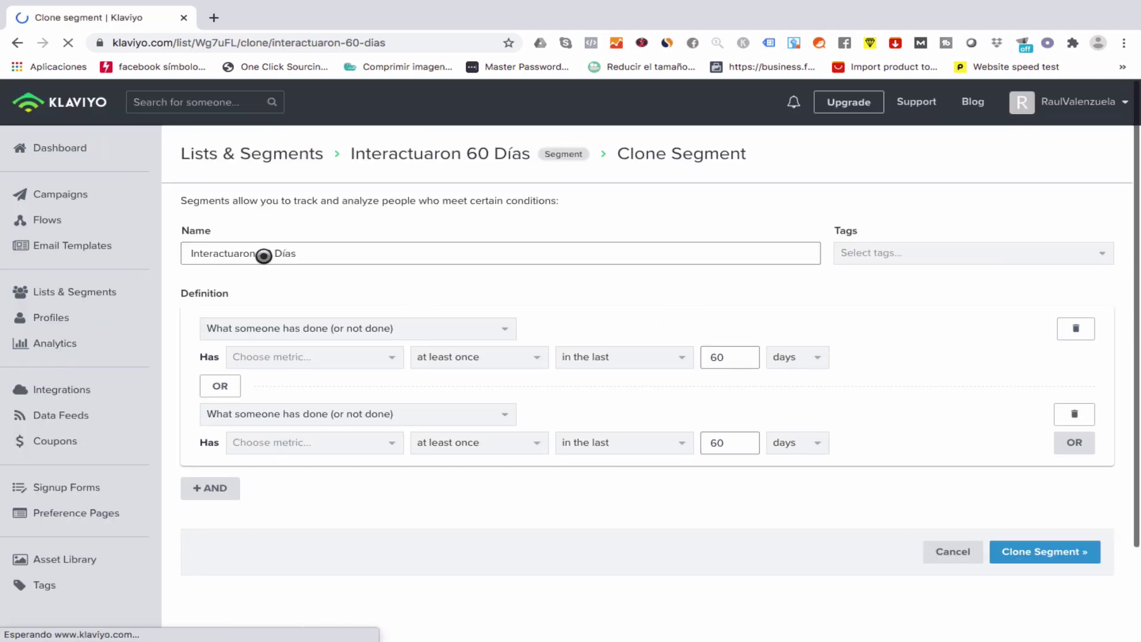
pyautogui.click(263, 256)
pyautogui.press('BackSpace')
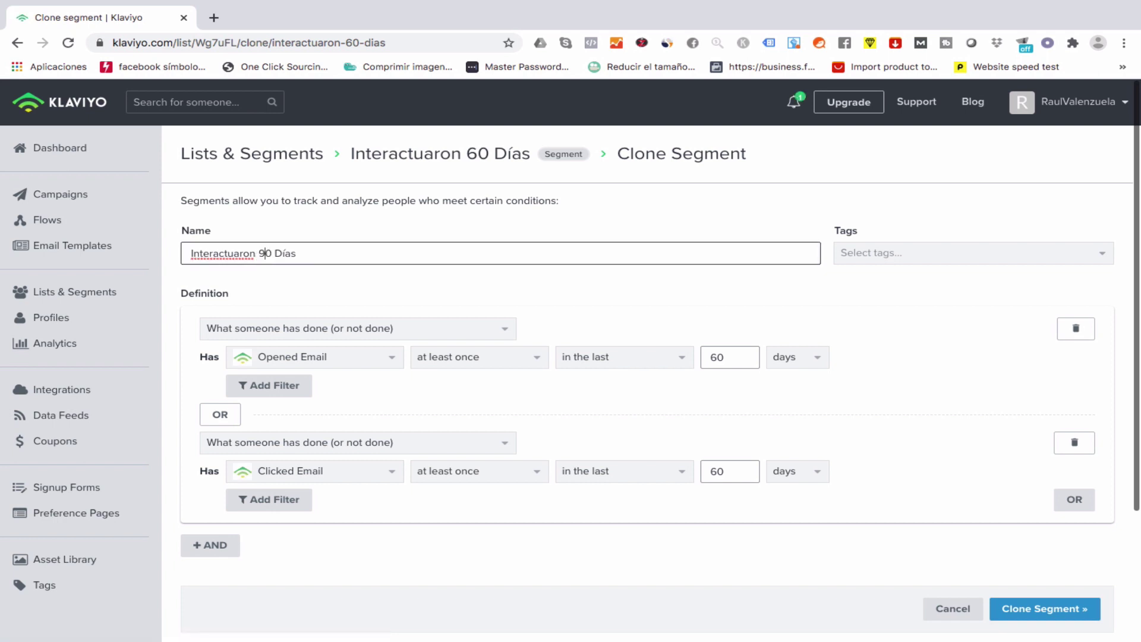
# - Set the Opened Email and Clicked Email conditions to the last 90 days and create the cloned segment
pyautogui.click(715, 357)
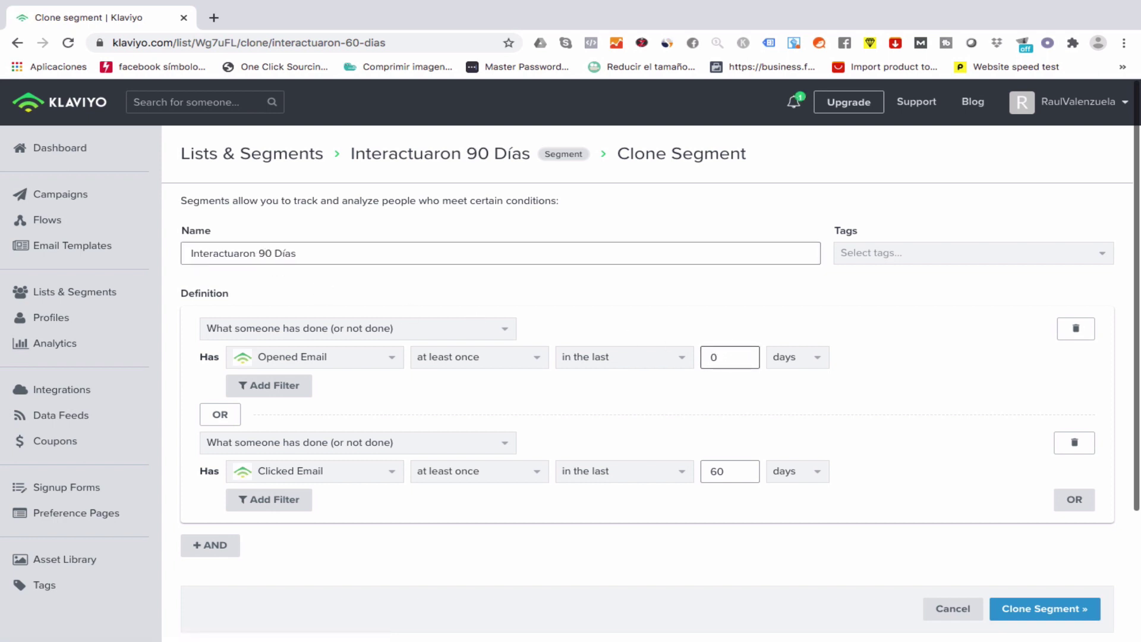
pyautogui.click(720, 472)
pyautogui.click(716, 475)
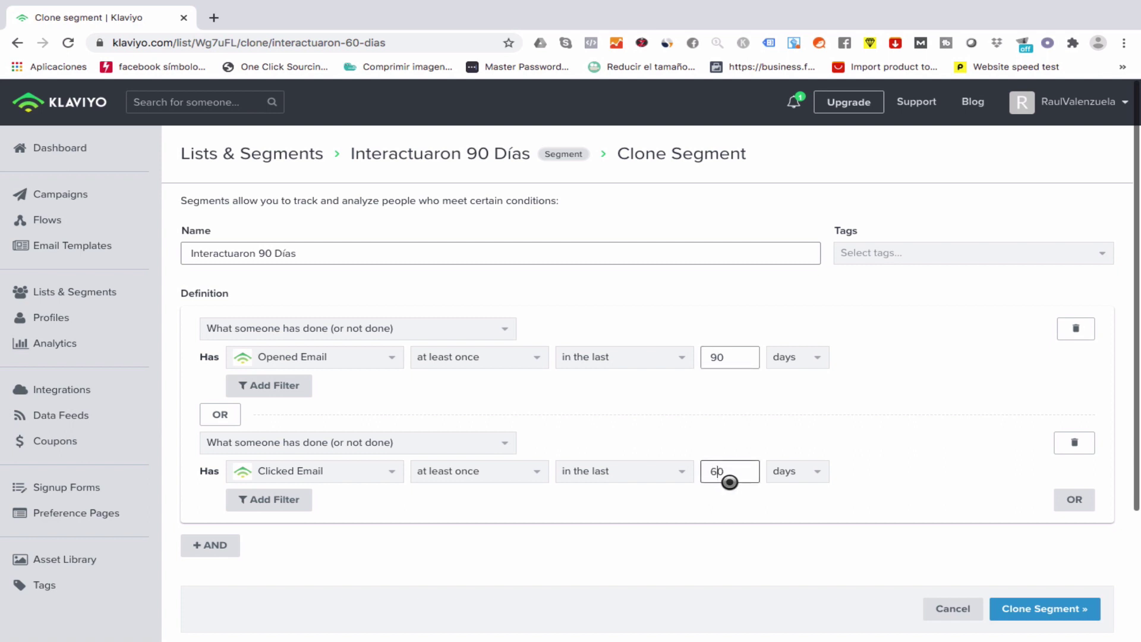
pyautogui.press('BackSpace')
pyautogui.write('9')
pyautogui.click(1050, 613)
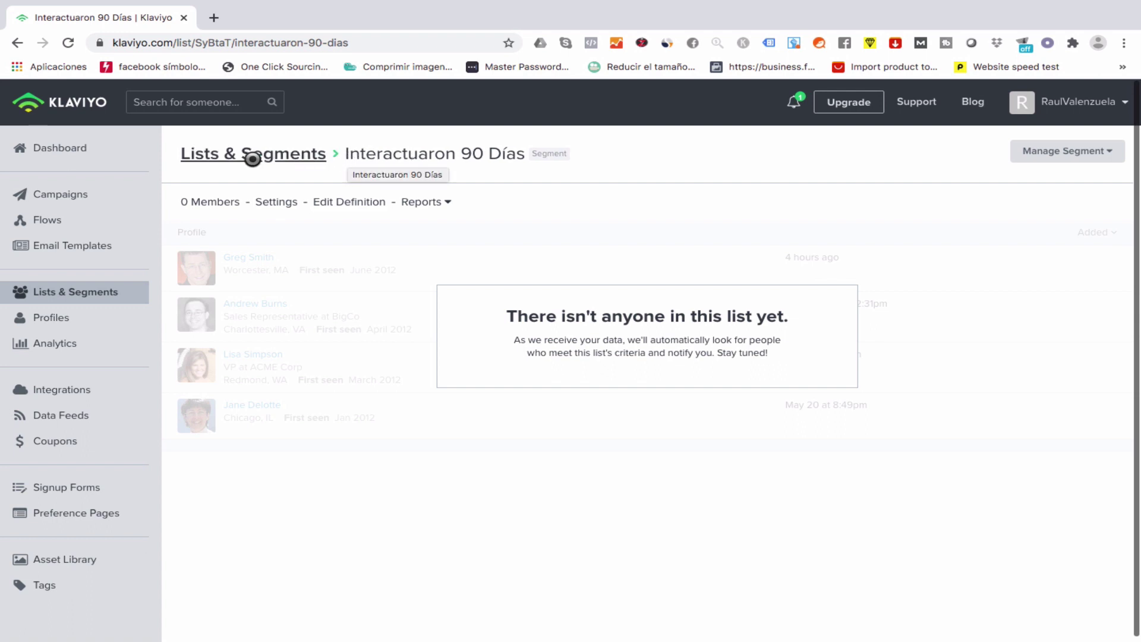
# - Return to the lists and segments overview and check the definition of the Interactuaron 90 Días segment
pyautogui.click(97, 297)
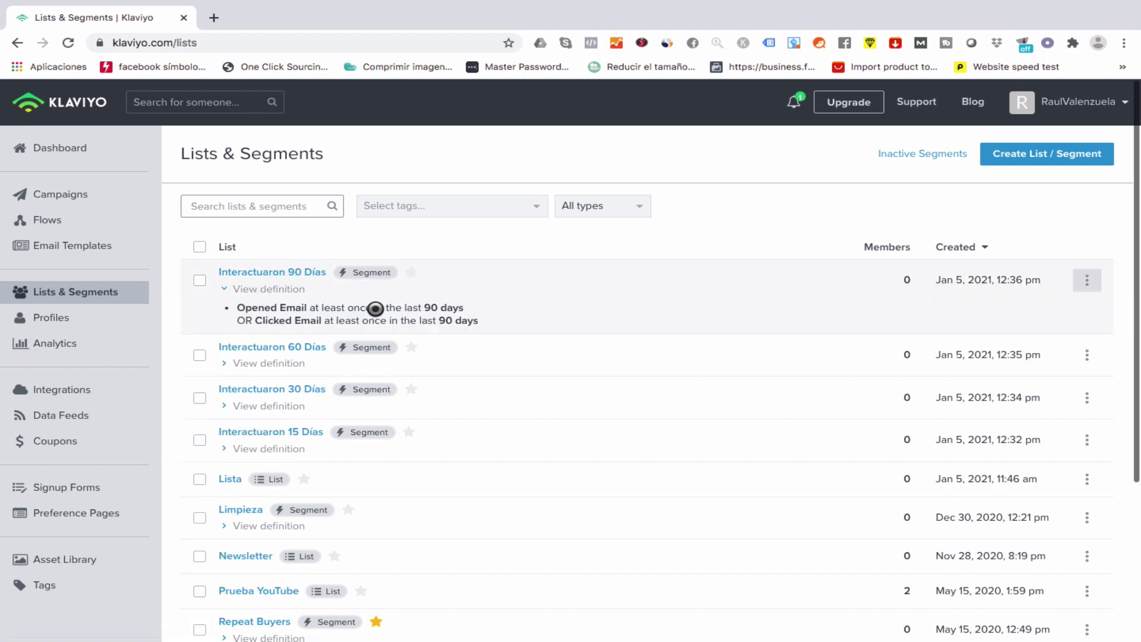
pyautogui.moveTo(251, 322); pyautogui.dragTo(470, 322)
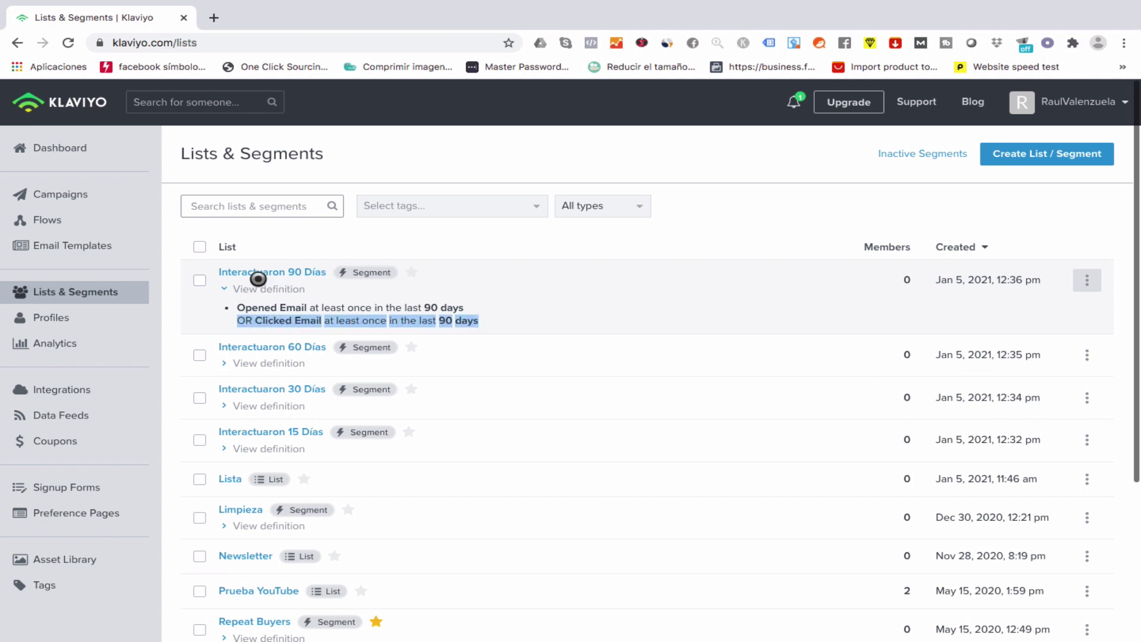
pyautogui.click(225, 288)
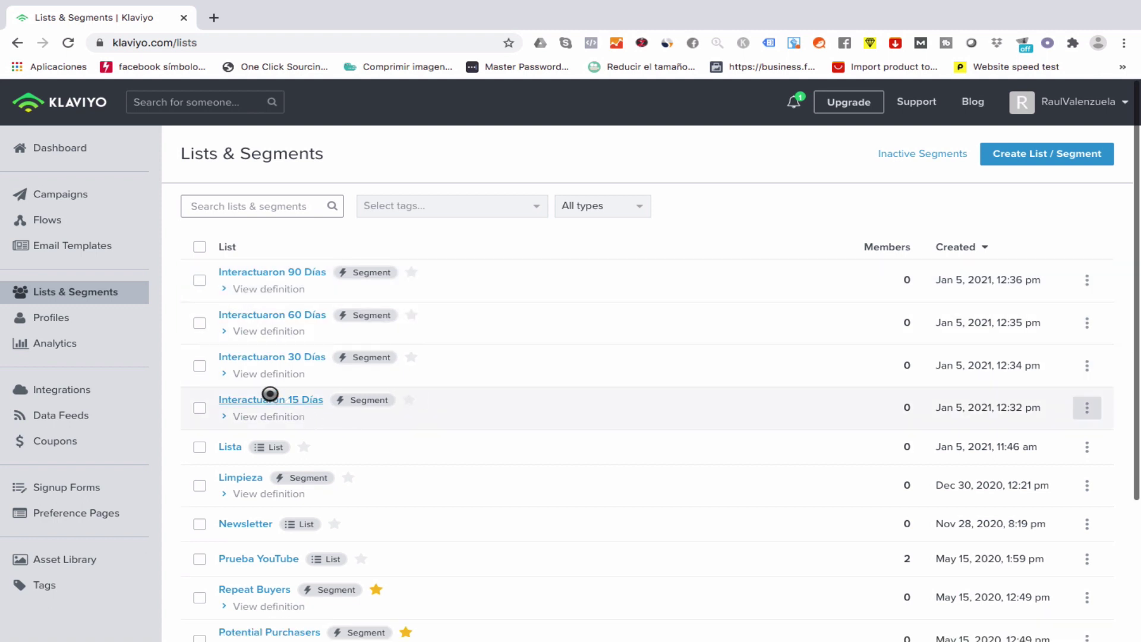